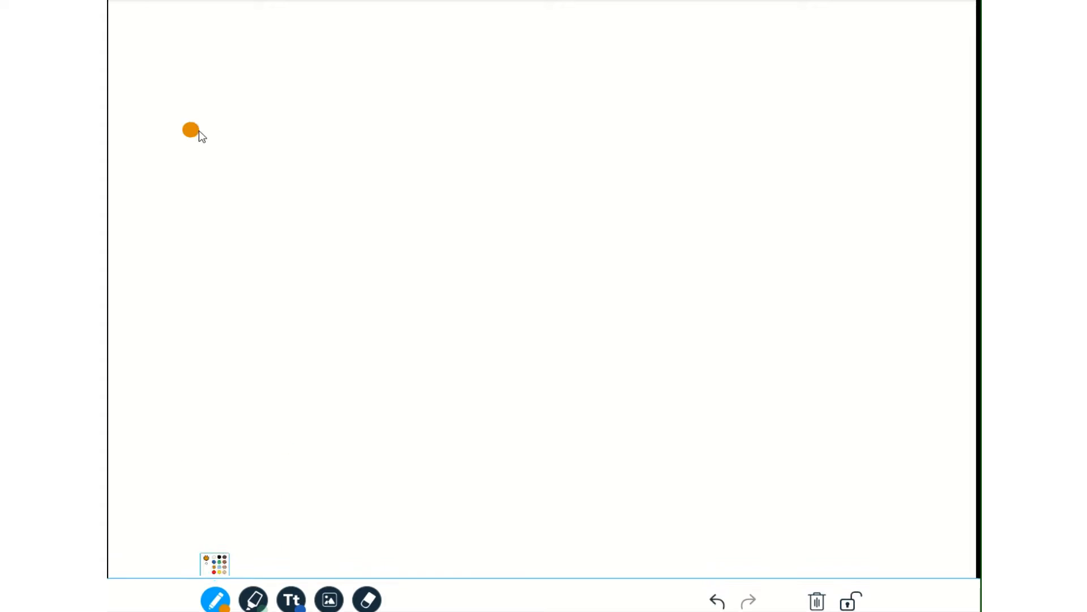
Step: Draw orange pen lines in the canvas's upper-left area: one thick, one thin, and a medium one between them
click(215, 592)
drag(167, 498, 165, 532)
drag(172, 237, 255, 238)
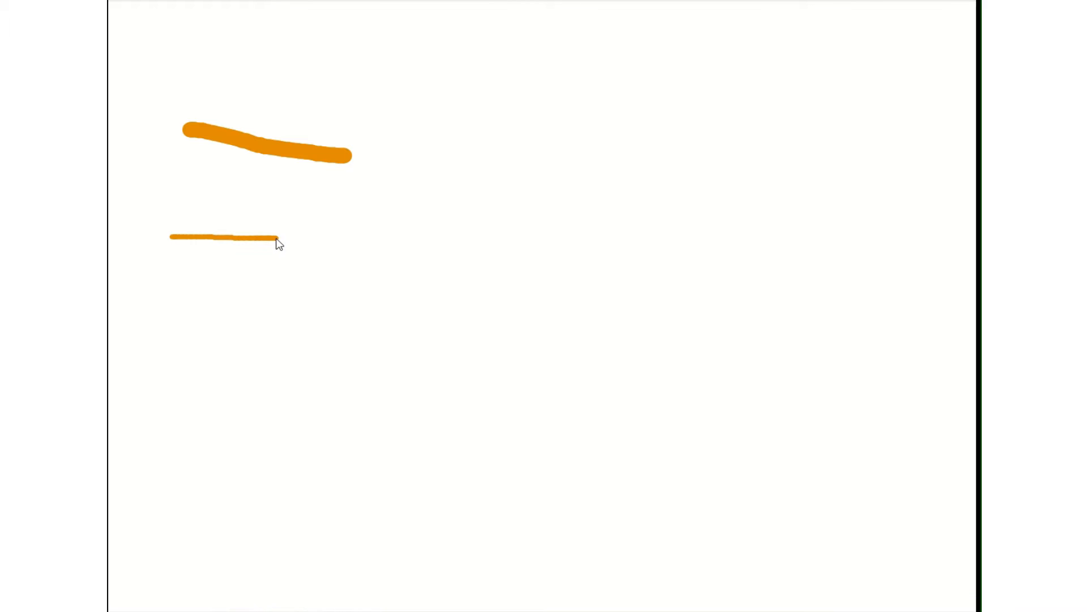
click(215, 592)
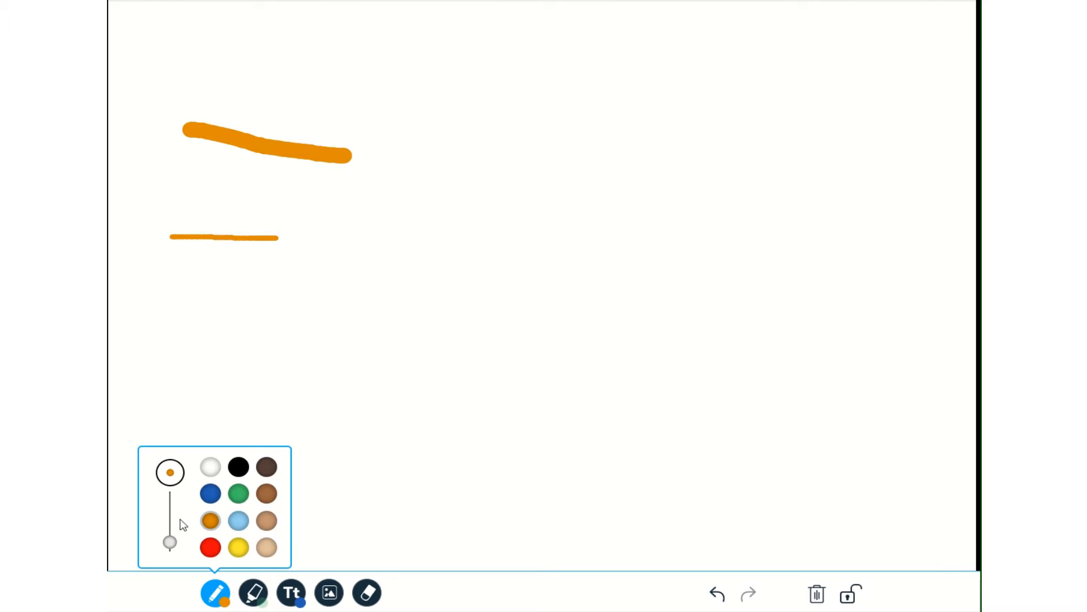
drag(174, 513, 171, 520)
drag(194, 190, 294, 198)
Step: Draw a light brown horizontal pen line below the orange lines
click(215, 593)
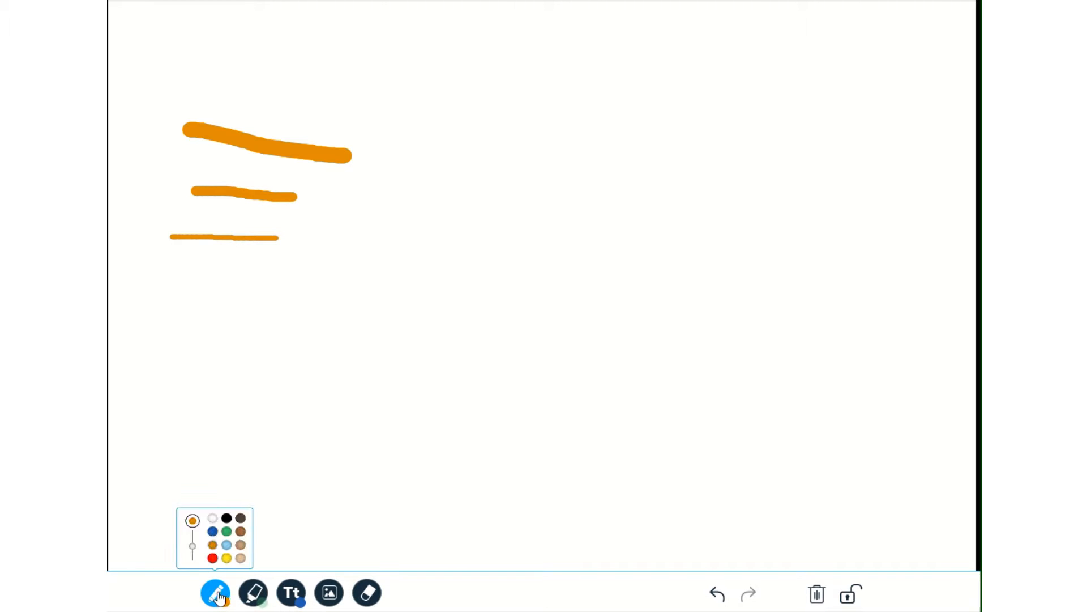
click(266, 521)
drag(189, 316, 363, 323)
Step: With the yellow pen, draw a line below the light brown one, a circle beside the orange lines, and a near-vertical line further right
click(216, 592)
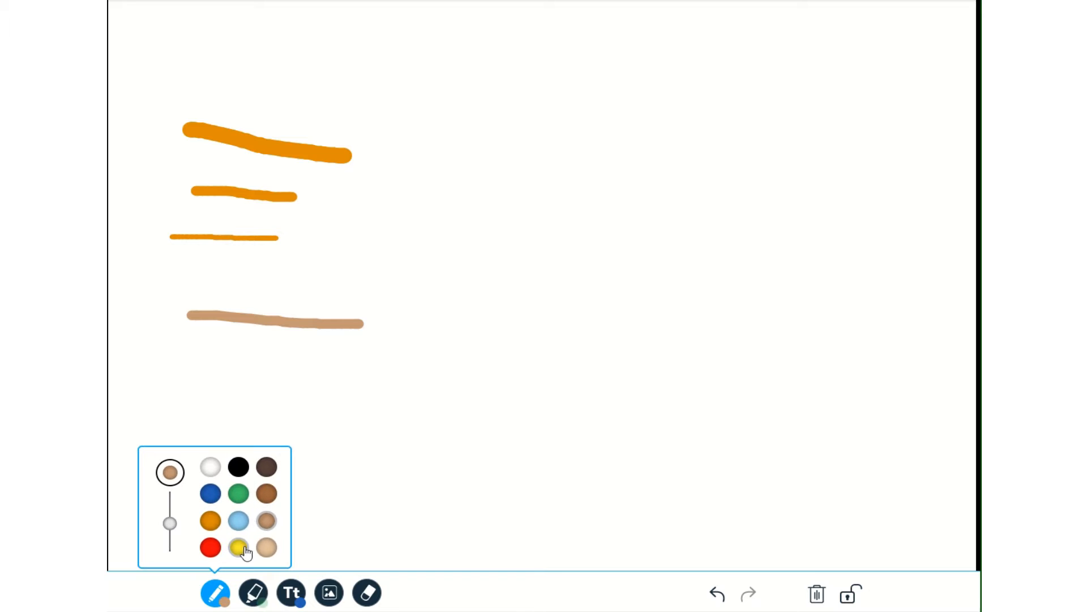
click(238, 546)
drag(183, 362, 214, 362)
drag(284, 368, 364, 369)
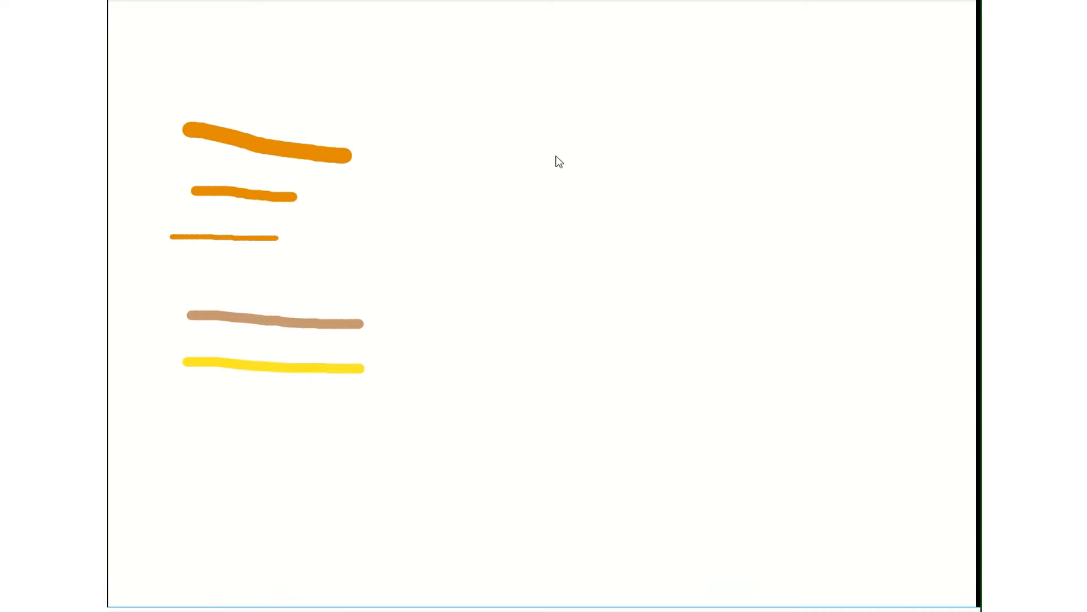
mouse_move(553, 130)
mouse_down()
mouse_move(468, 185)
mouse_move(579, 193)
mouse_up()
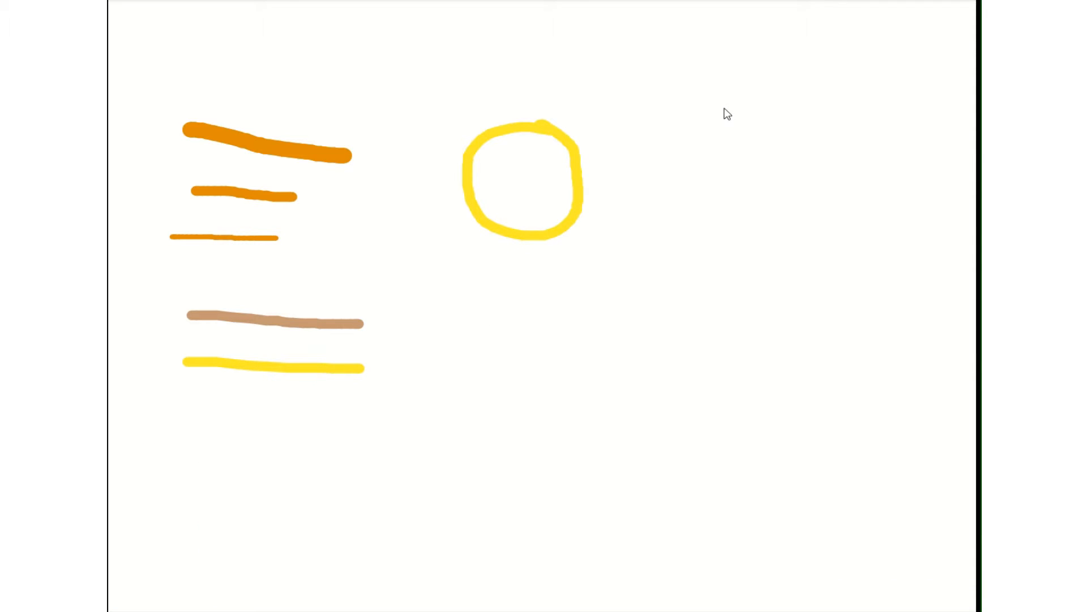
drag(754, 112, 740, 265)
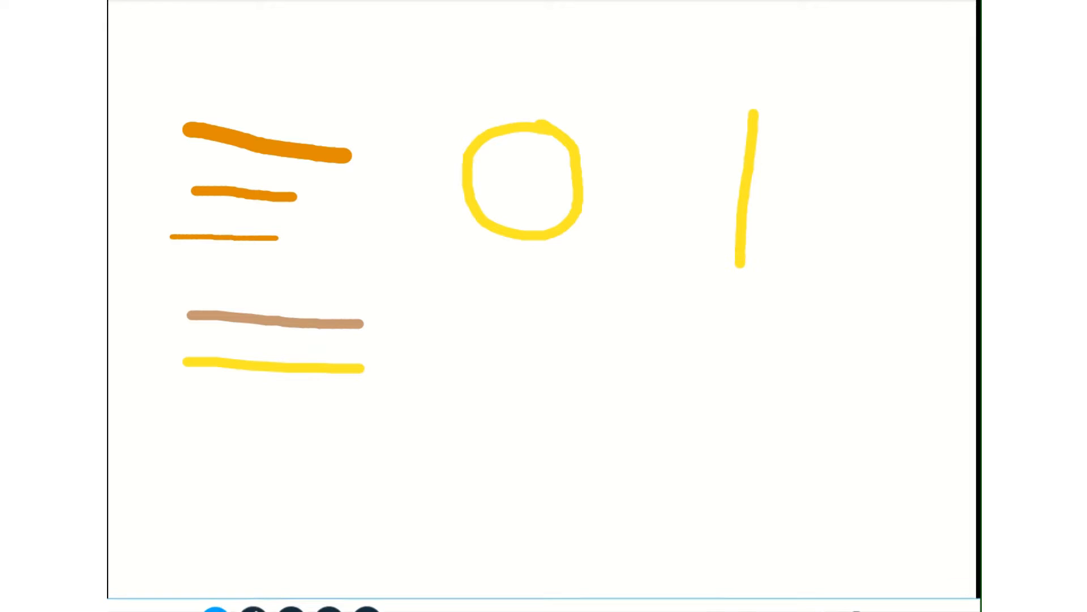
Step: With the blue highlighter, draw an angular wing outline on the right side of the vertical yellow line
click(254, 592)
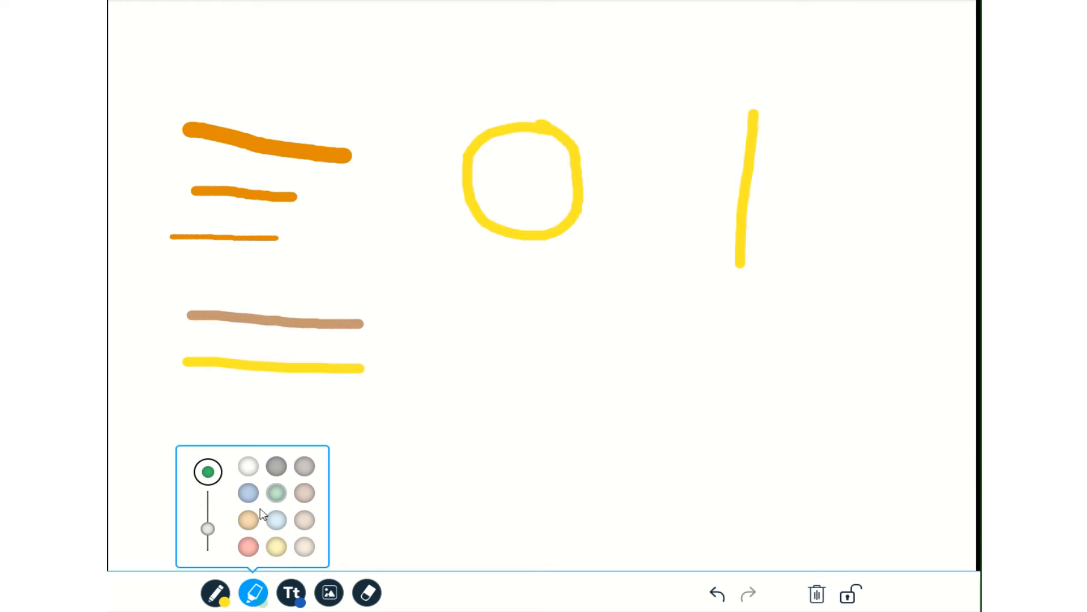
click(248, 493)
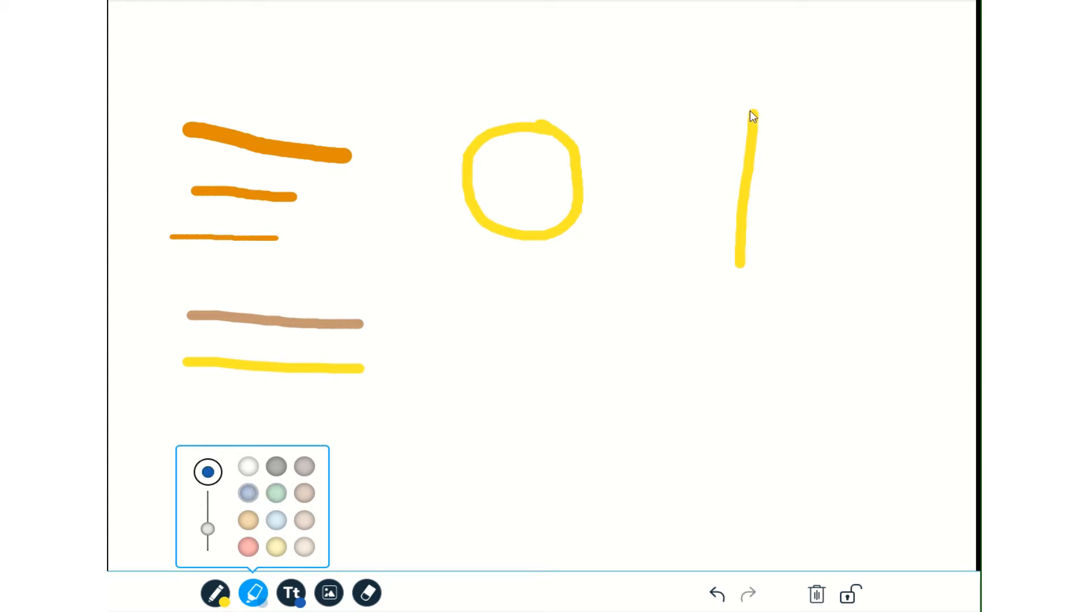
mouse_move(750, 108)
mouse_down()
mouse_move(871, 111)
mouse_move(767, 173)
mouse_move(856, 287)
mouse_move(701, 217)
mouse_up()
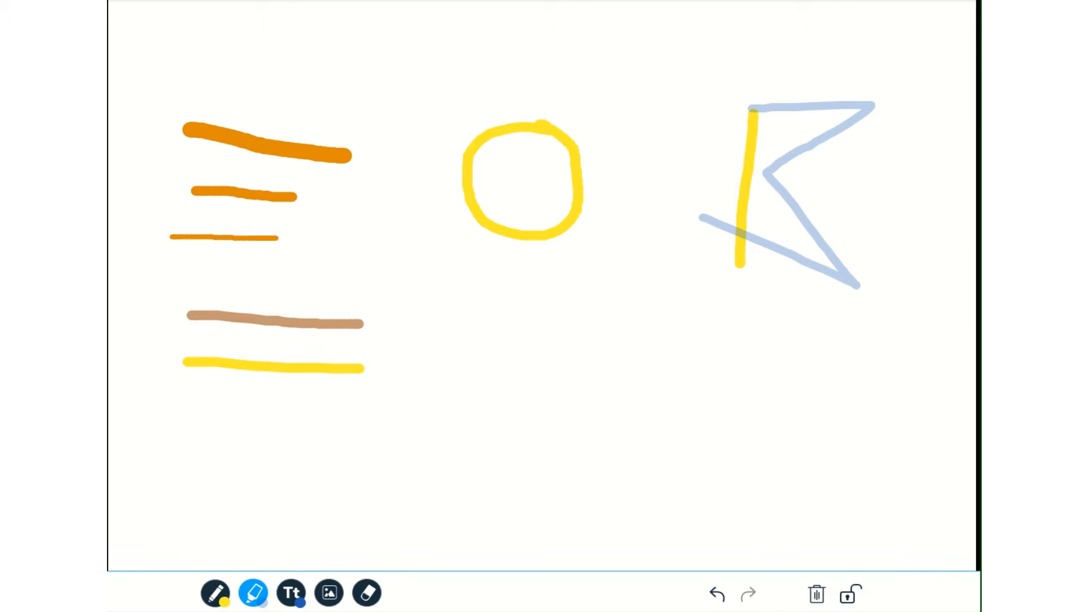
Step: Erase parts of the yellow circle's left side with a large eraser
click(367, 593)
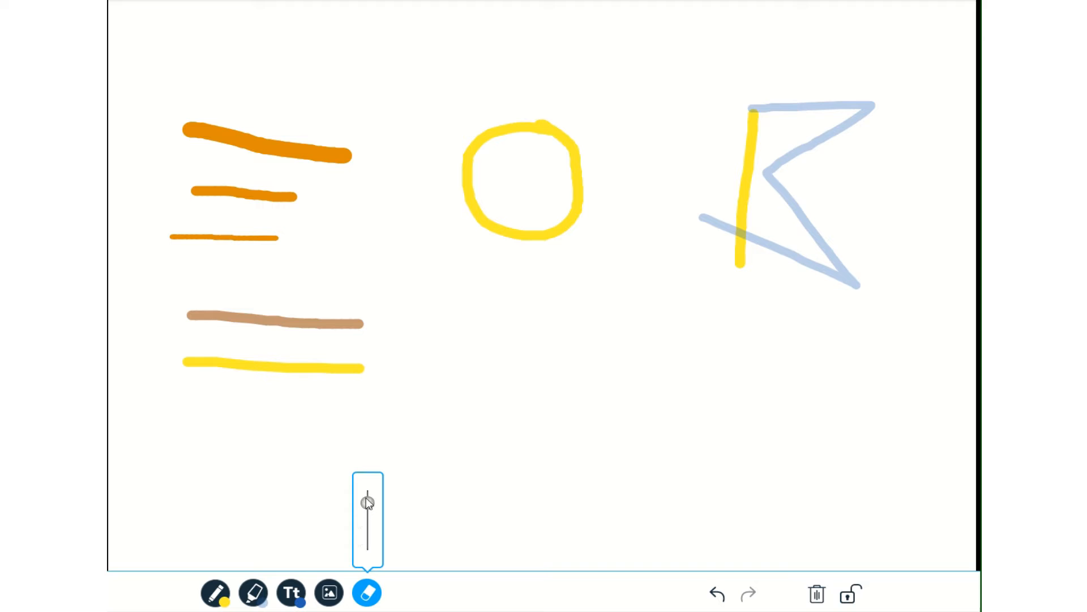
mouse_move(373, 519)
mouse_down()
mouse_move(374, 510)
mouse_move(372, 547)
mouse_move(369, 503)
mouse_up()
mouse_move(483, 201)
mouse_down()
mouse_move(481, 160)
mouse_move(468, 167)
mouse_up()
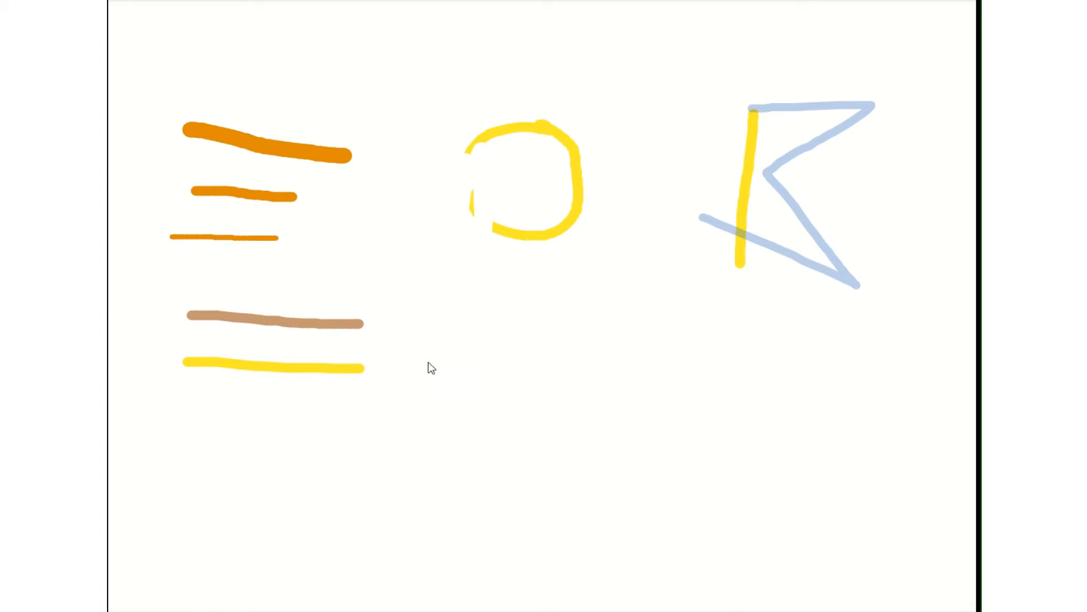
Step: Erase a thin streak along the right half of the horizontal yellow line with a small eraser
click(367, 593)
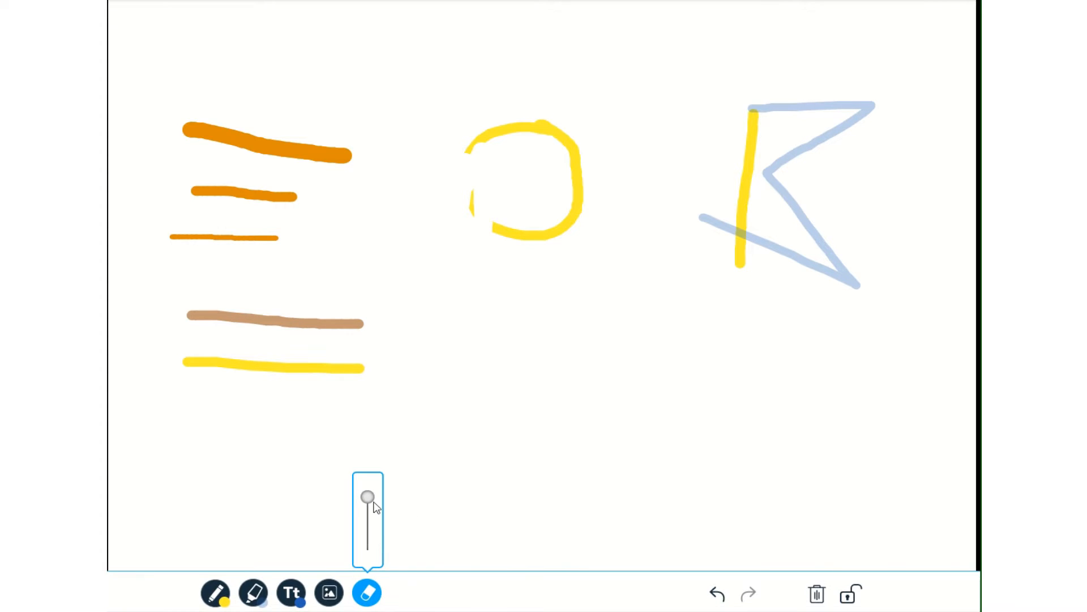
drag(373, 502, 368, 503)
drag(358, 371, 284, 371)
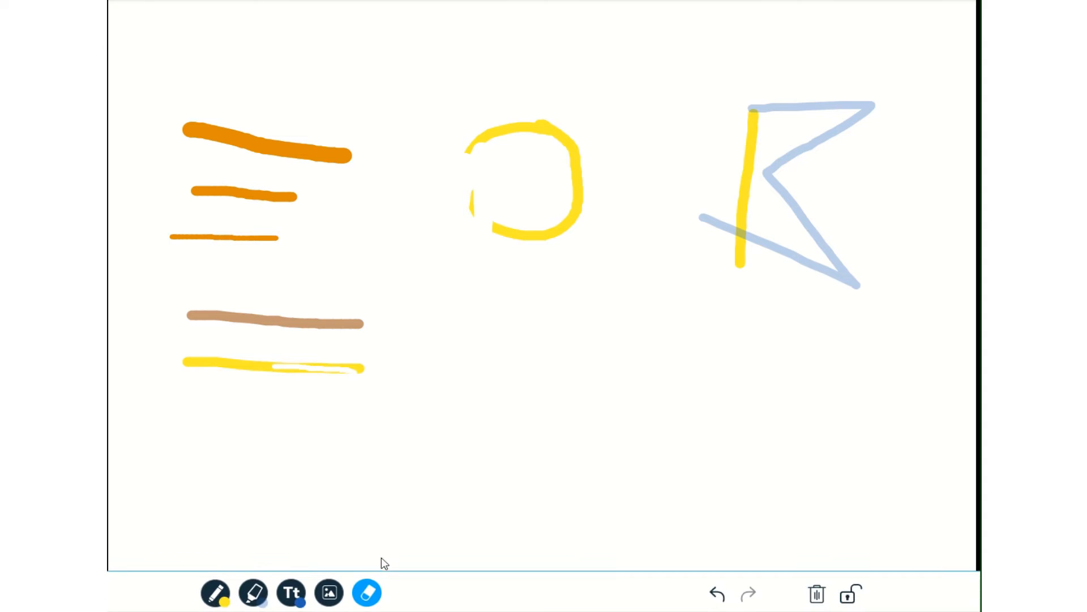
Step: With an enlarged eraser, remove the horizontal yellow line's left end and the blue tail crossing left of the vertical line
click(367, 595)
drag(367, 537, 368, 497)
mouse_move(183, 363)
mouse_down()
mouse_move(209, 364)
mouse_move(216, 384)
mouse_up()
mouse_move(702, 218)
mouse_down()
mouse_move(724, 199)
mouse_move(730, 235)
mouse_up()
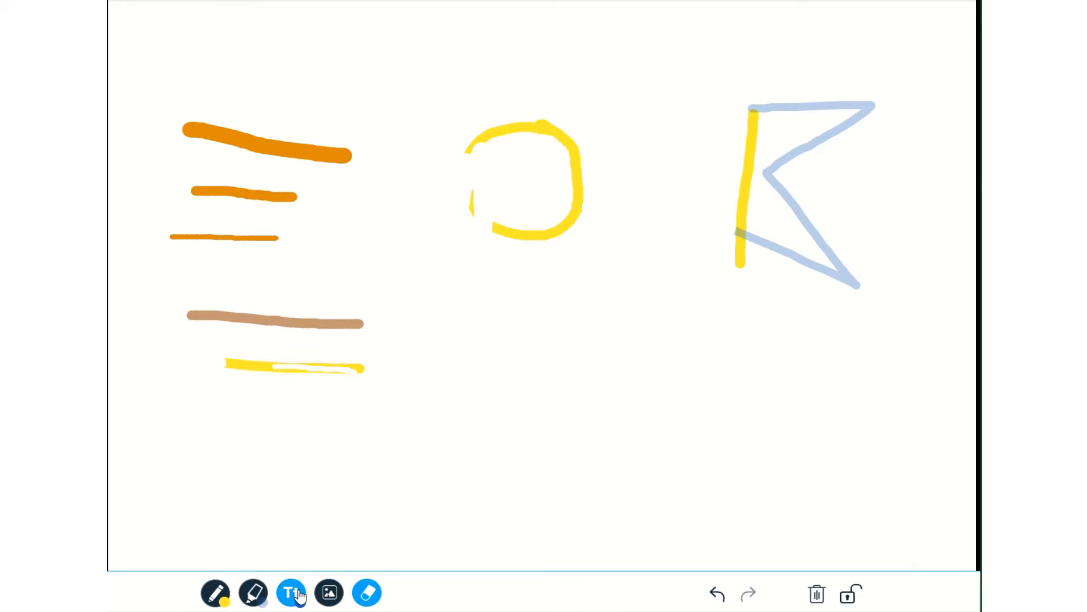
Step: With the red highlighter, draw a matching angular wing outline on the left side of the vertical yellow line
click(270, 586)
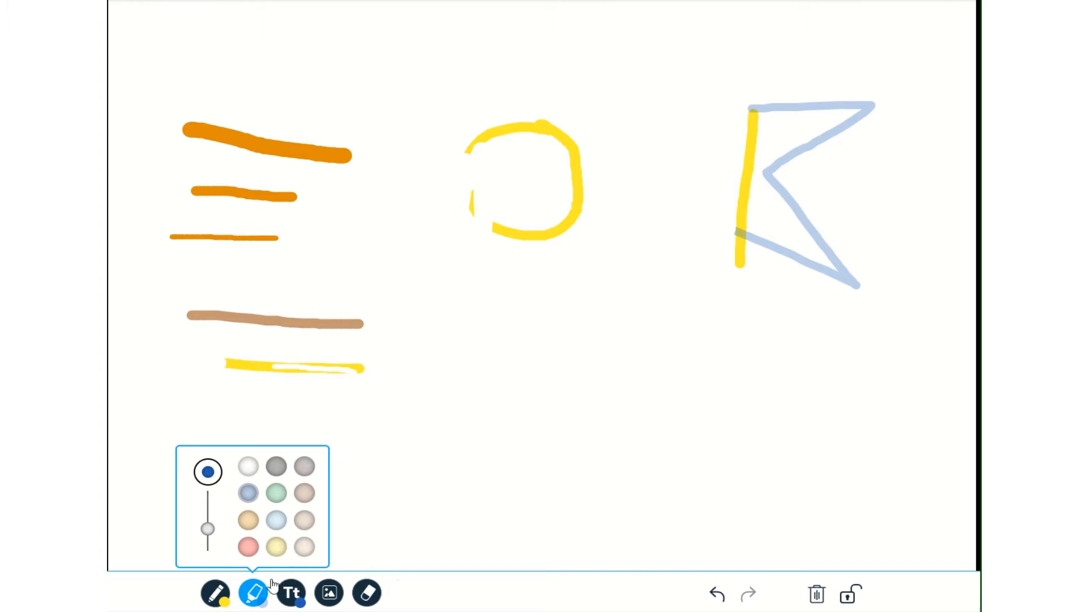
click(244, 548)
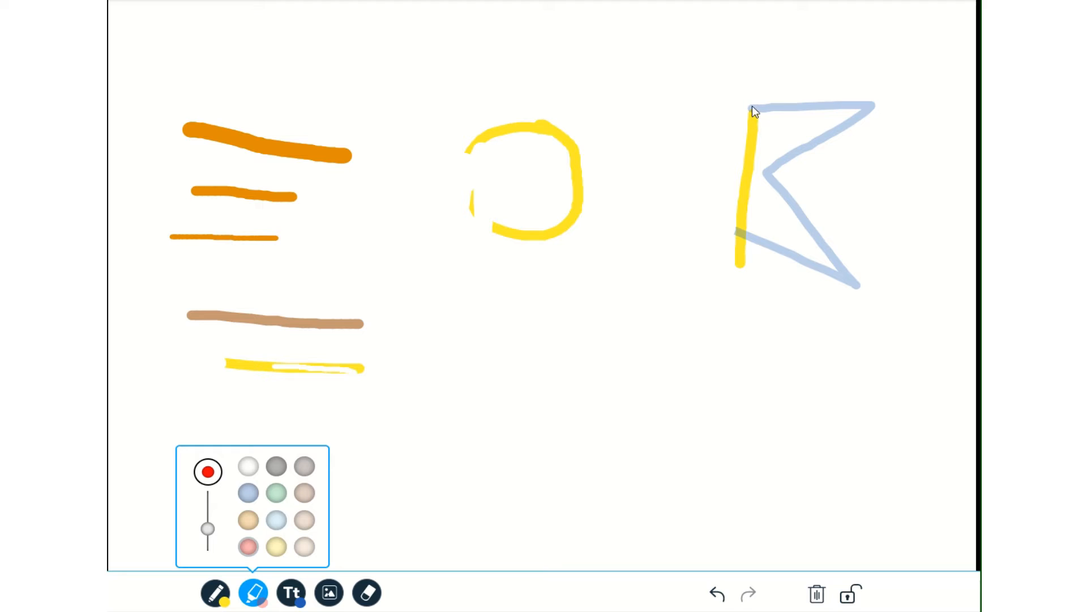
mouse_move(752, 106)
mouse_down()
mouse_move(684, 72)
mouse_move(694, 161)
mouse_move(646, 235)
mouse_up()
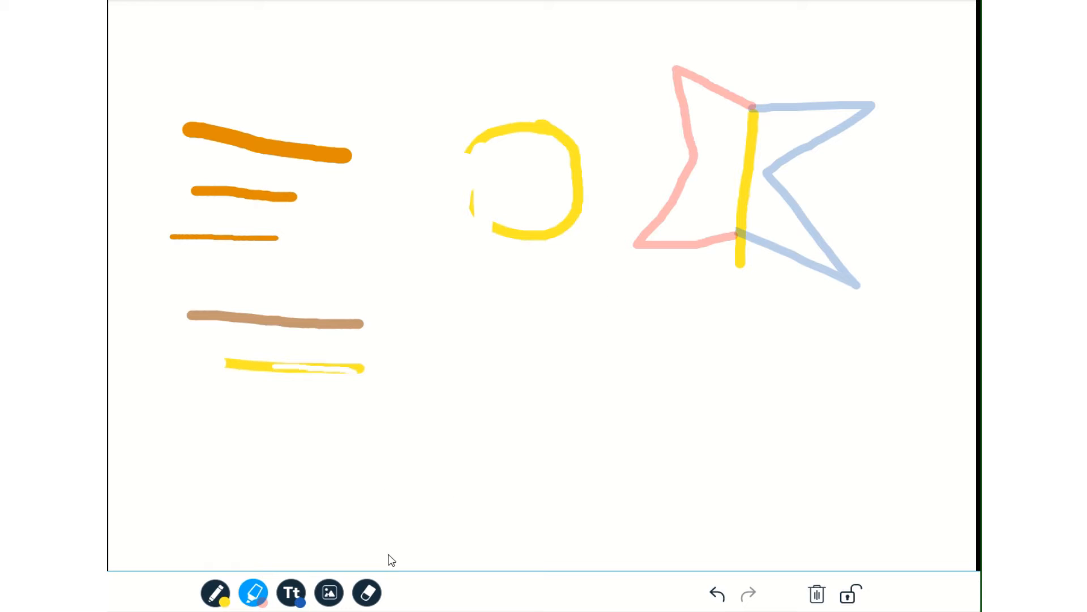
Step: Draw two short antennae with a thin orange pen at the upper end of the vertical yellow line
click(254, 592)
click(215, 592)
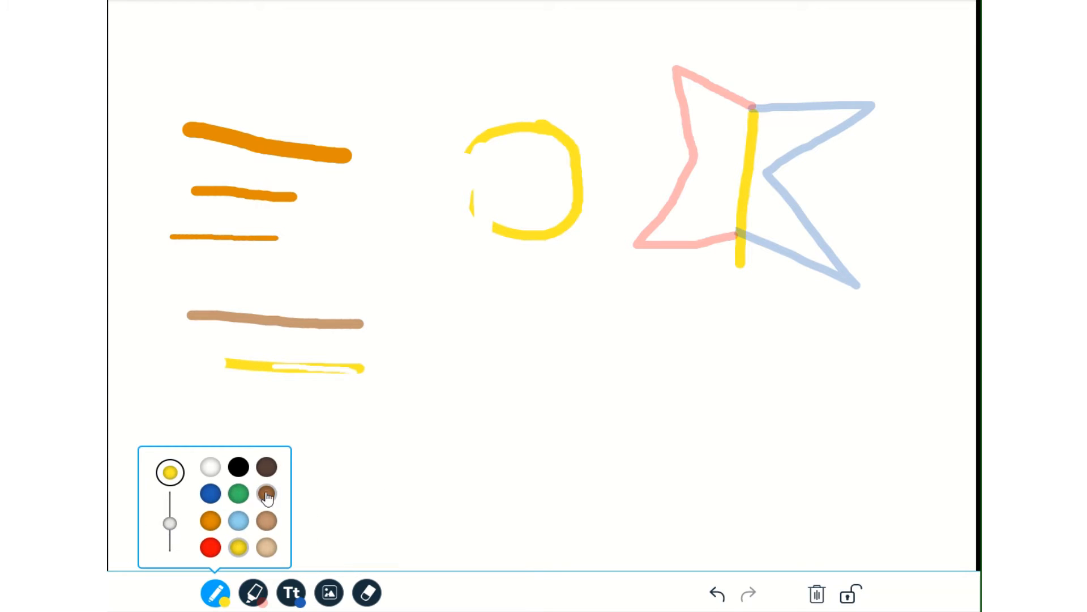
click(211, 521)
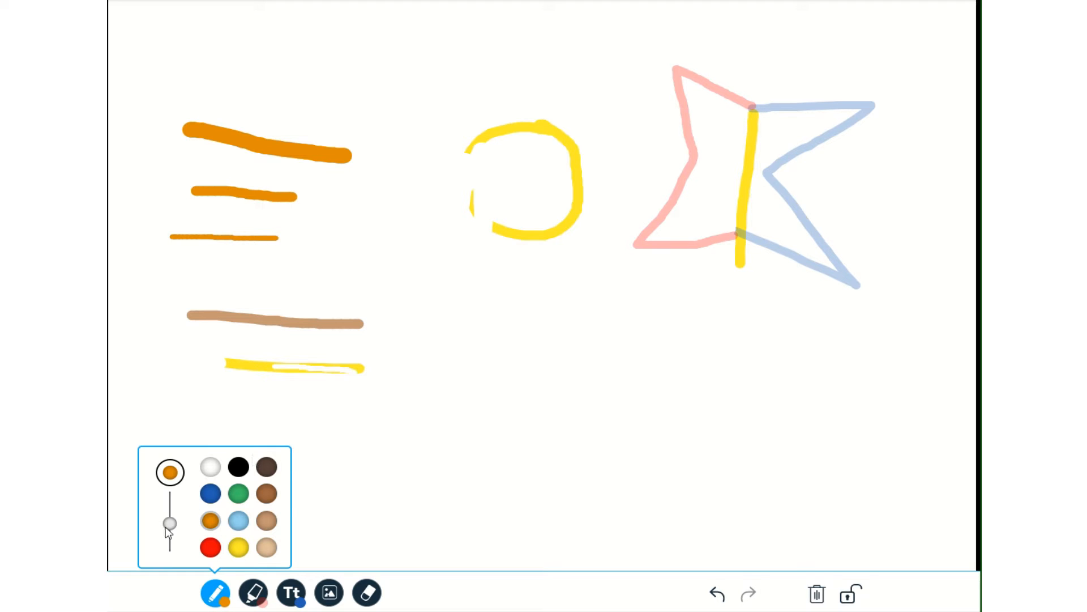
drag(170, 530, 170, 543)
mouse_move(752, 77)
mouse_down()
mouse_move(754, 105)
mouse_move(779, 84)
mouse_up()
Step: Draw a dashed trail with the thinnest black pen, running down and left from the butterfly's lower end
click(215, 592)
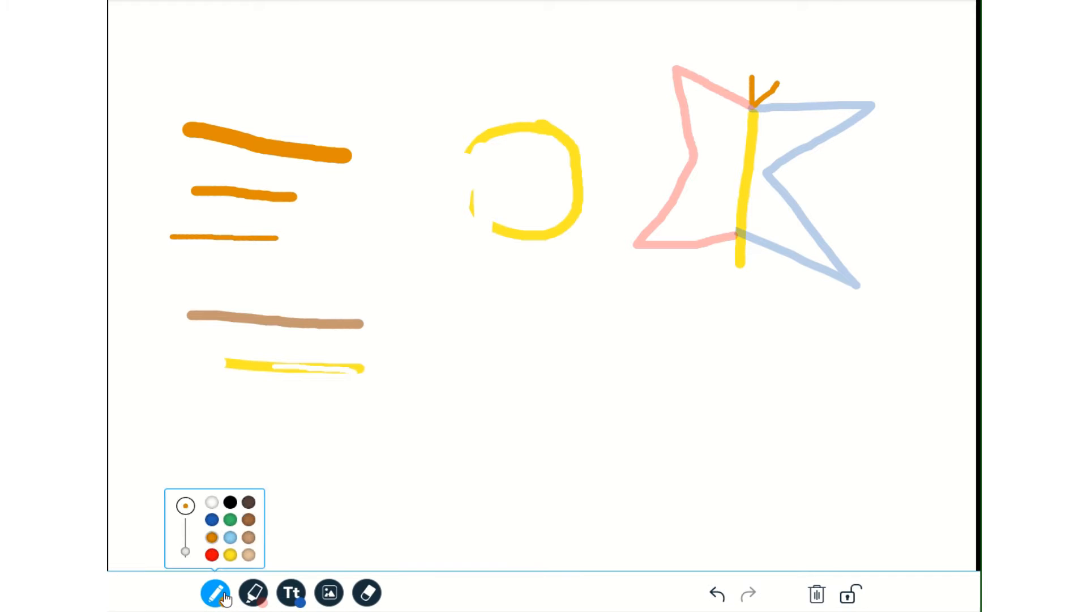
click(239, 467)
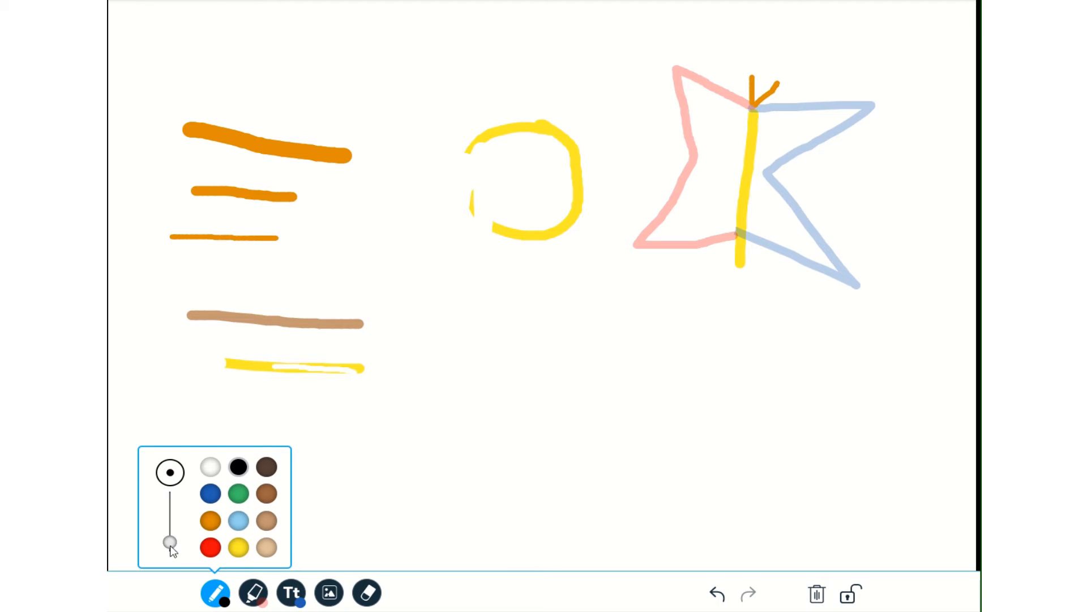
drag(170, 542, 170, 552)
drag(722, 276, 639, 352)
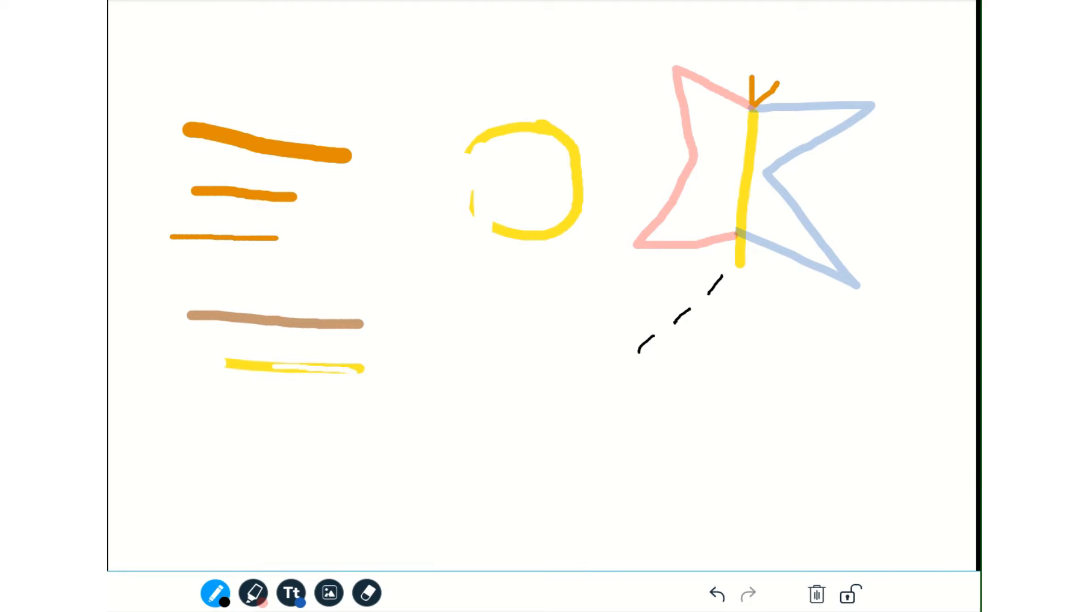
Step: Place a text box below the yellow circle and enter a title and surname in it
click(290, 591)
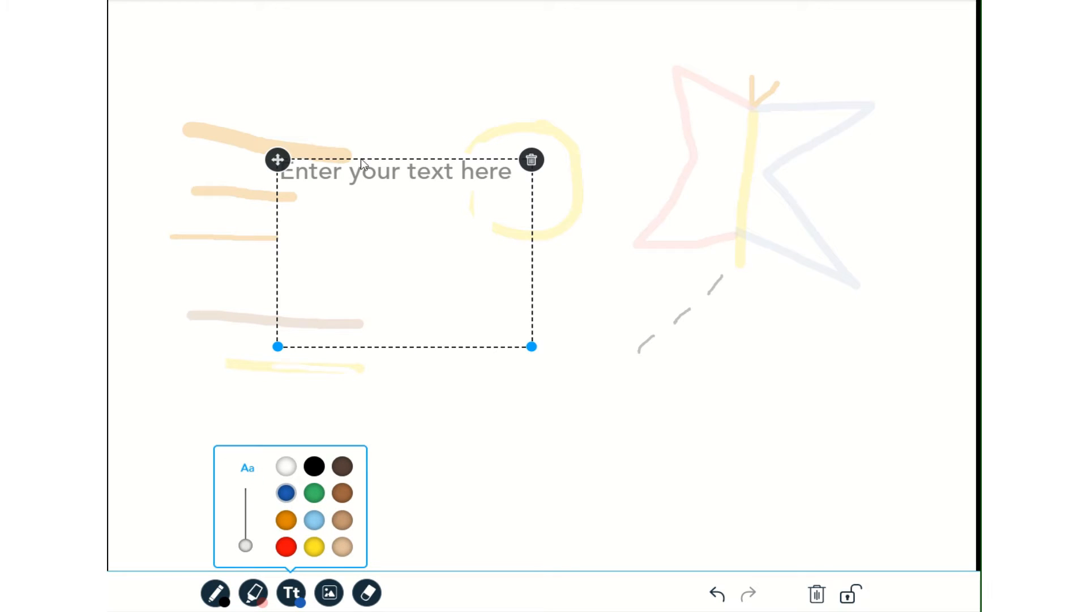
click(391, 196)
click(291, 592)
drag(283, 159, 438, 294)
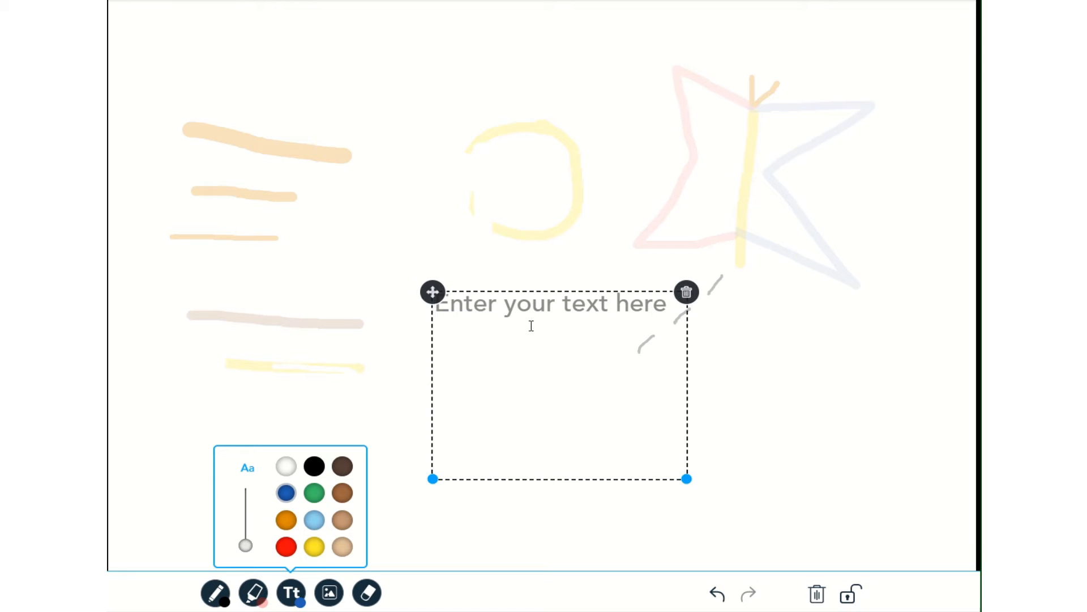
text(Mrs. )
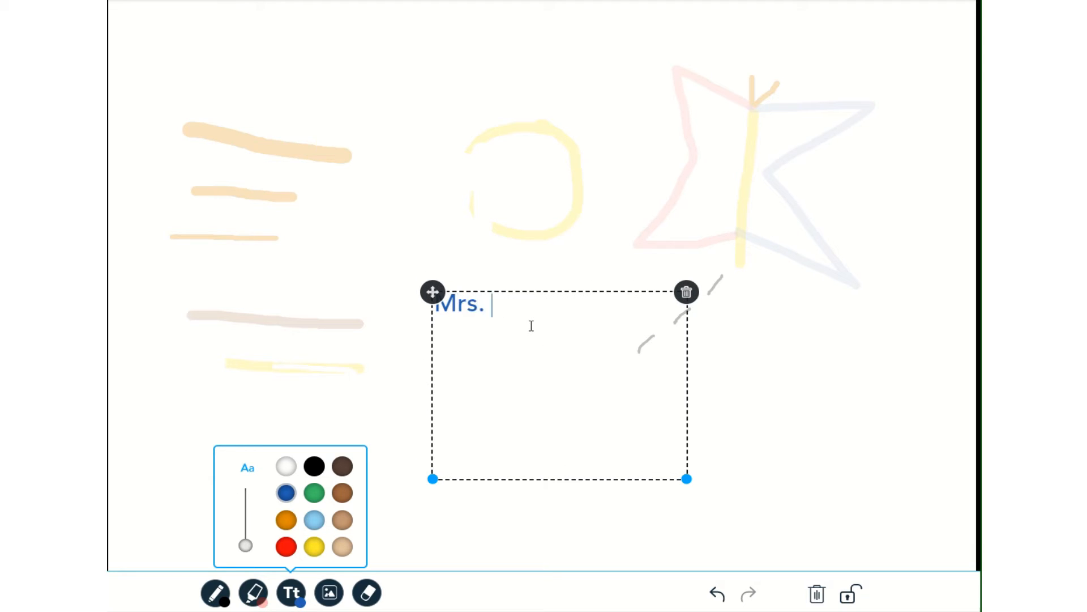
text(Eley)
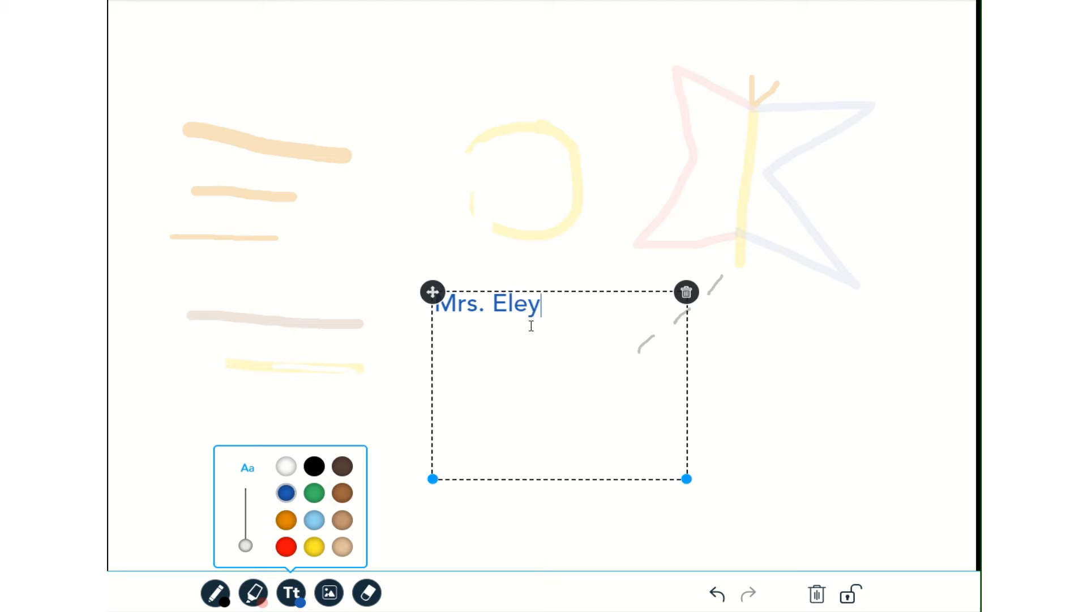
Step: Recolour the name text brown and increase its font size
click(286, 547)
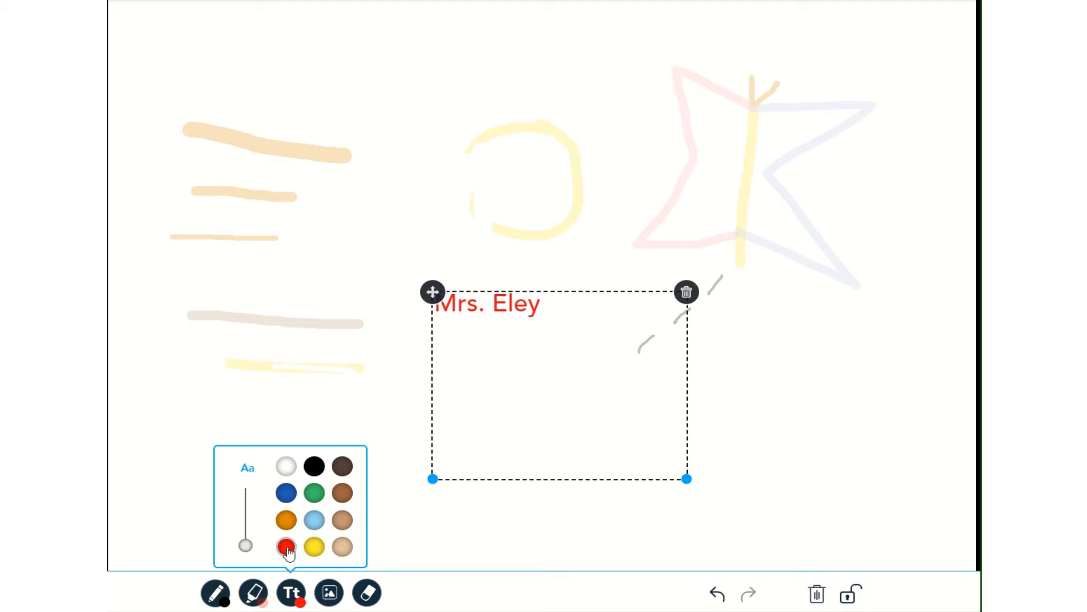
click(320, 527)
click(343, 497)
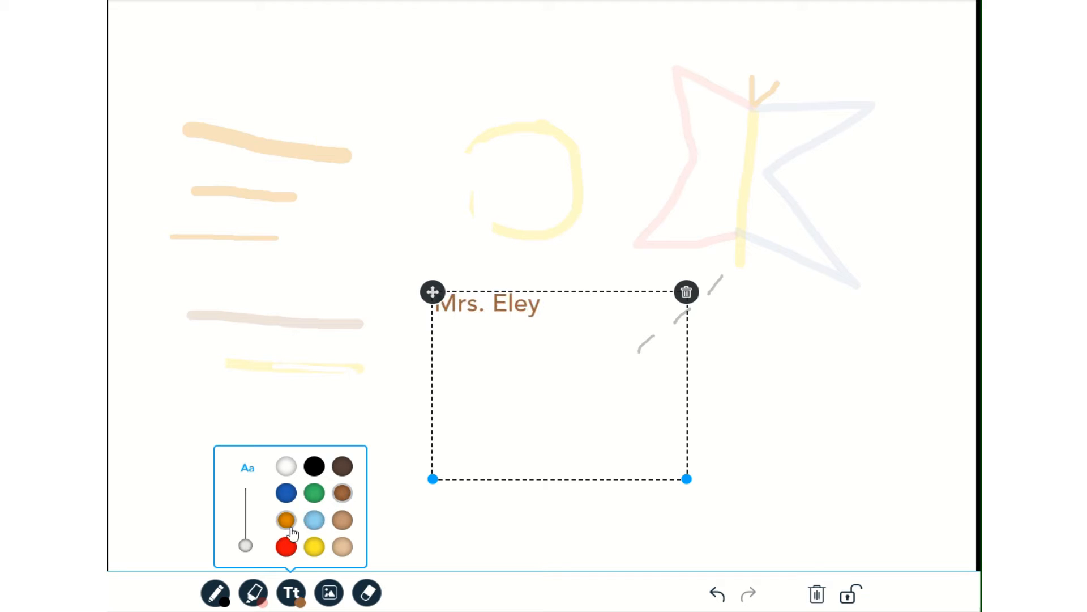
mouse_move(245, 546)
mouse_down()
mouse_move(243, 502)
mouse_move(243, 532)
mouse_up()
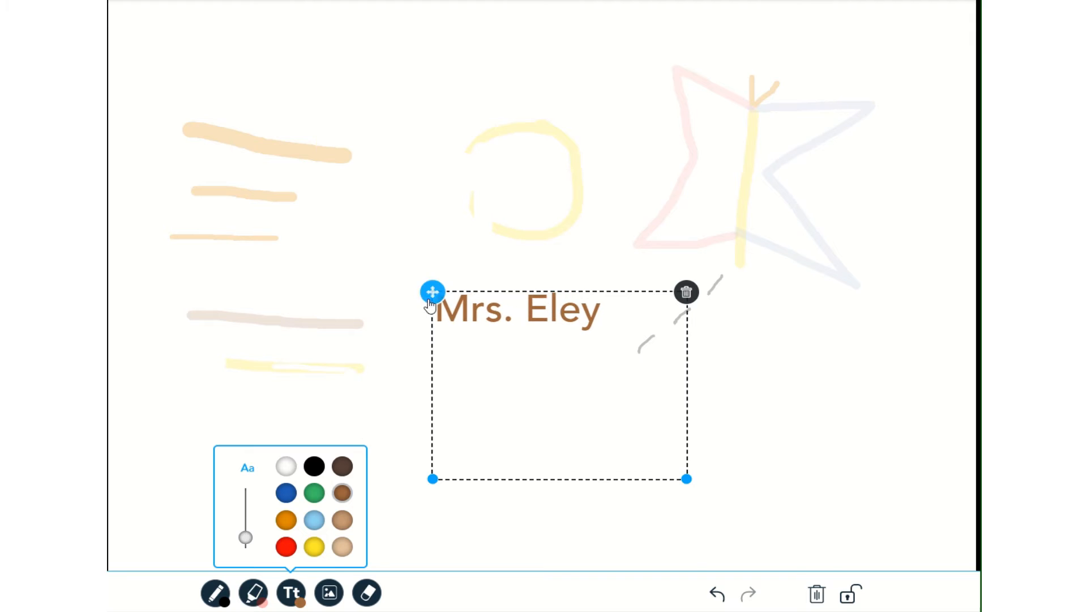
Step: Move the name text box to the canvas's top-left corner and finish editing it
drag(433, 292, 131, 17)
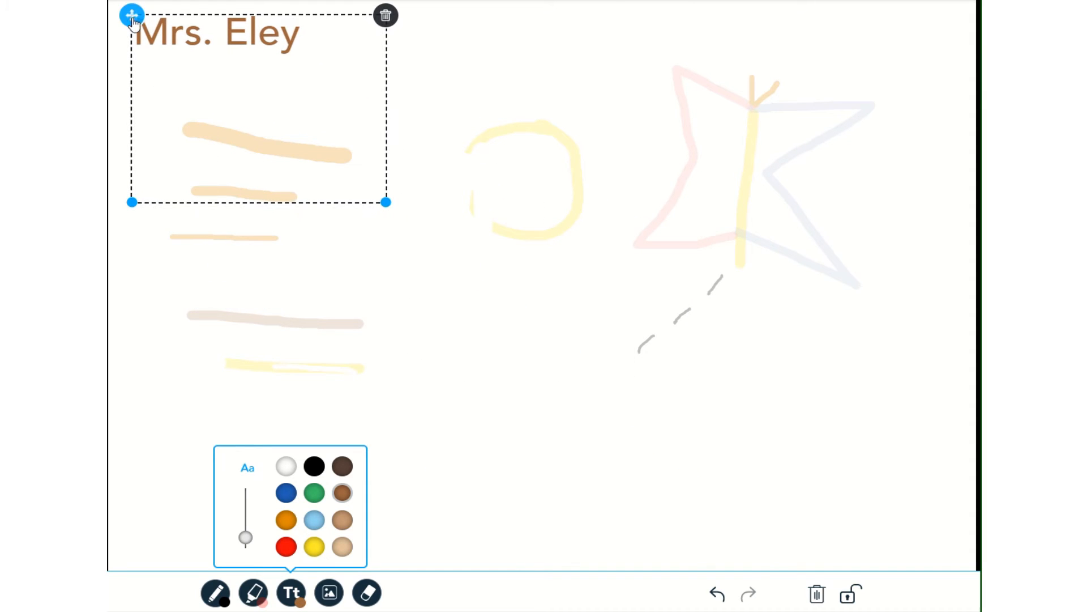
click(465, 382)
Step: Add a text box reading "1-20-21" and place it directly right of the name
click(291, 592)
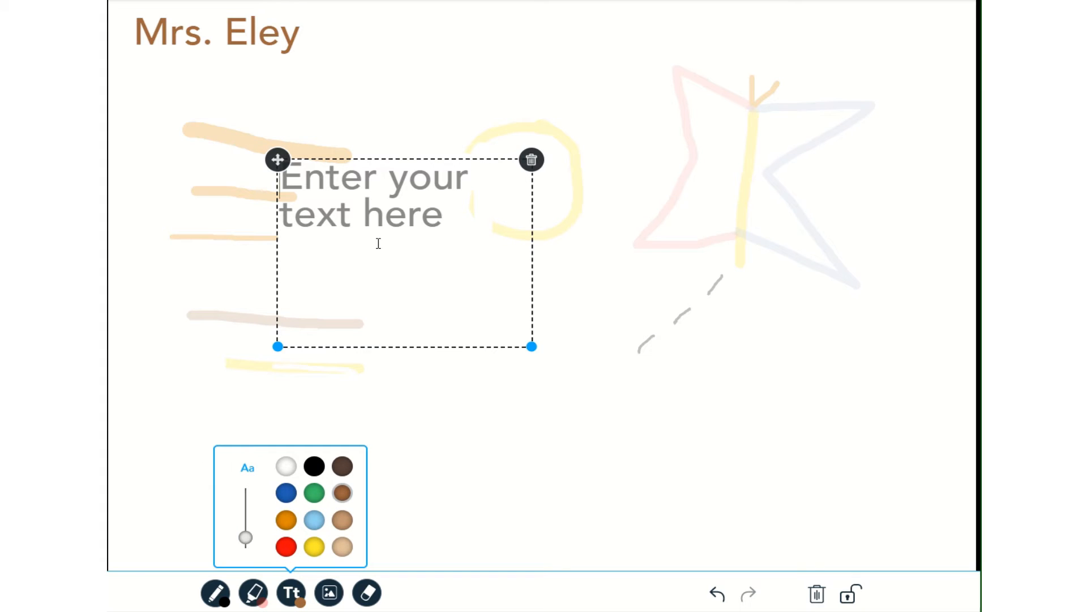
text(I -)
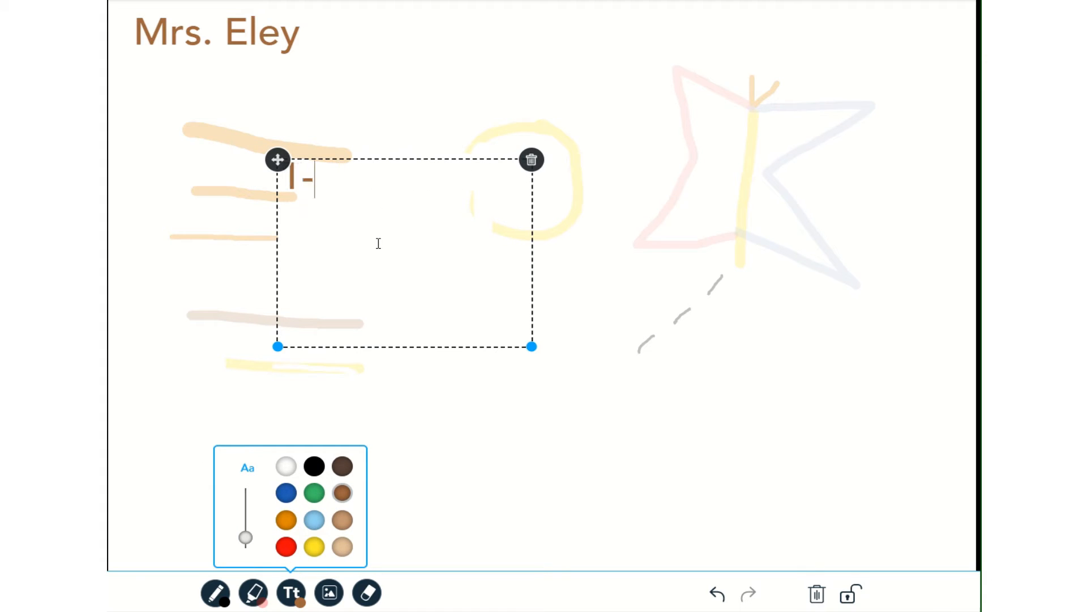
text(20-21)
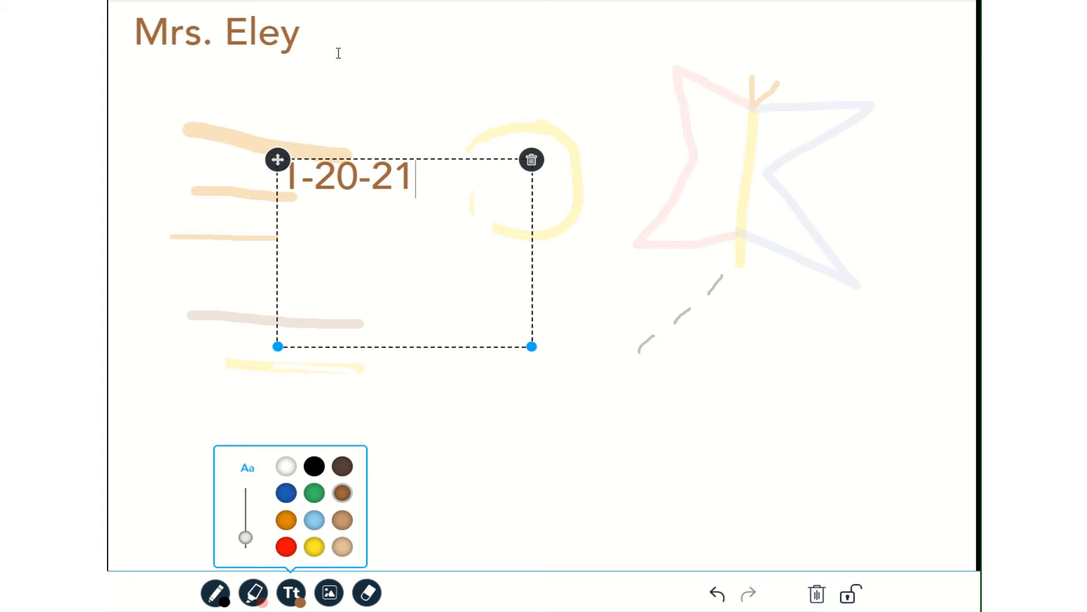
drag(278, 160, 330, 16)
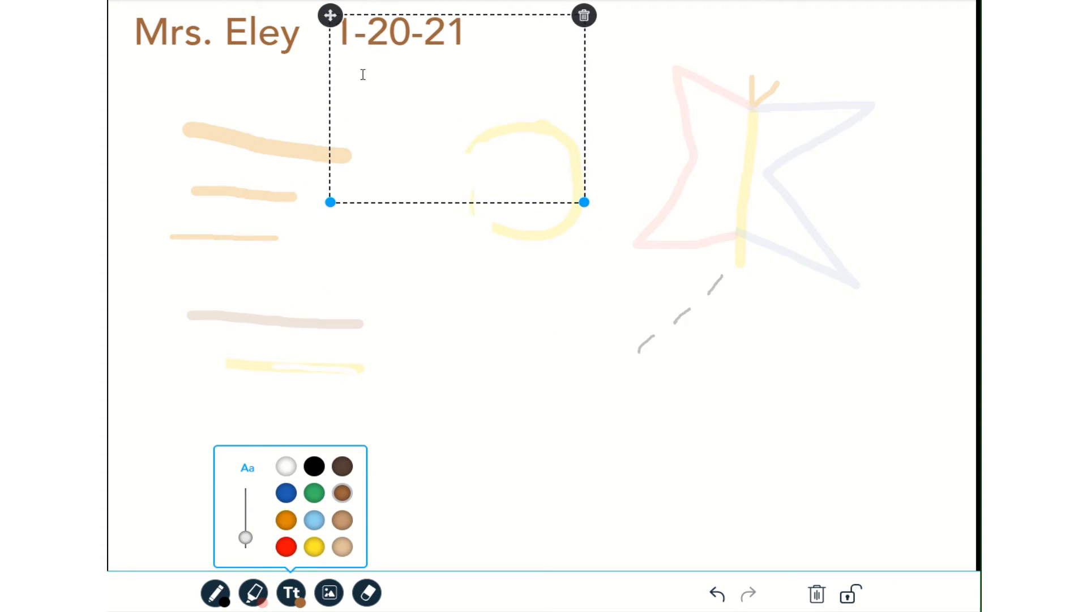
Step: Finish editing the date text box and try to remove the date with the Eraser tool
click(420, 258)
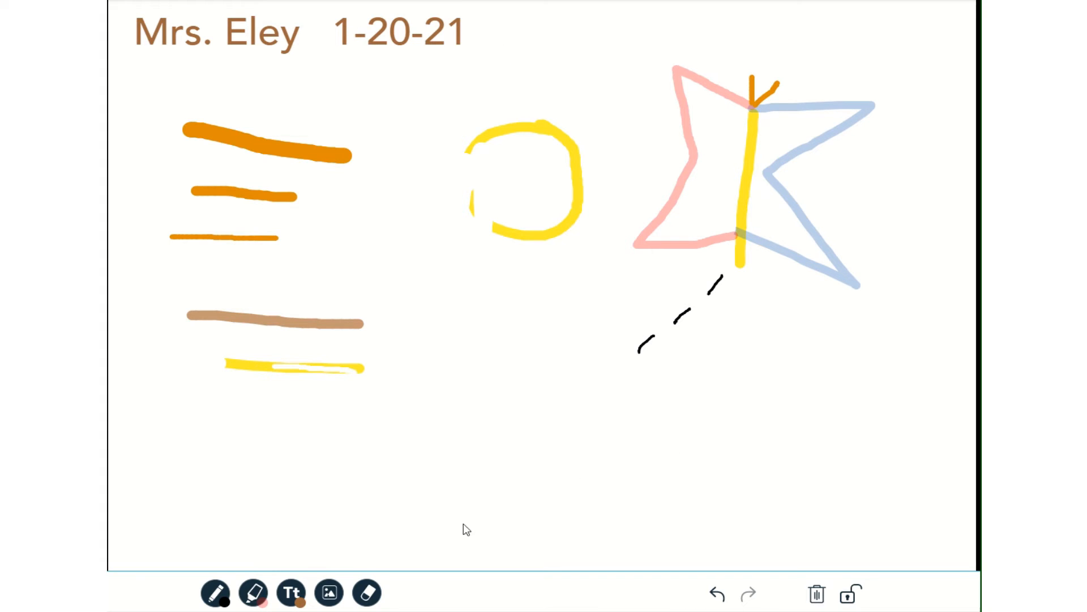
click(367, 592)
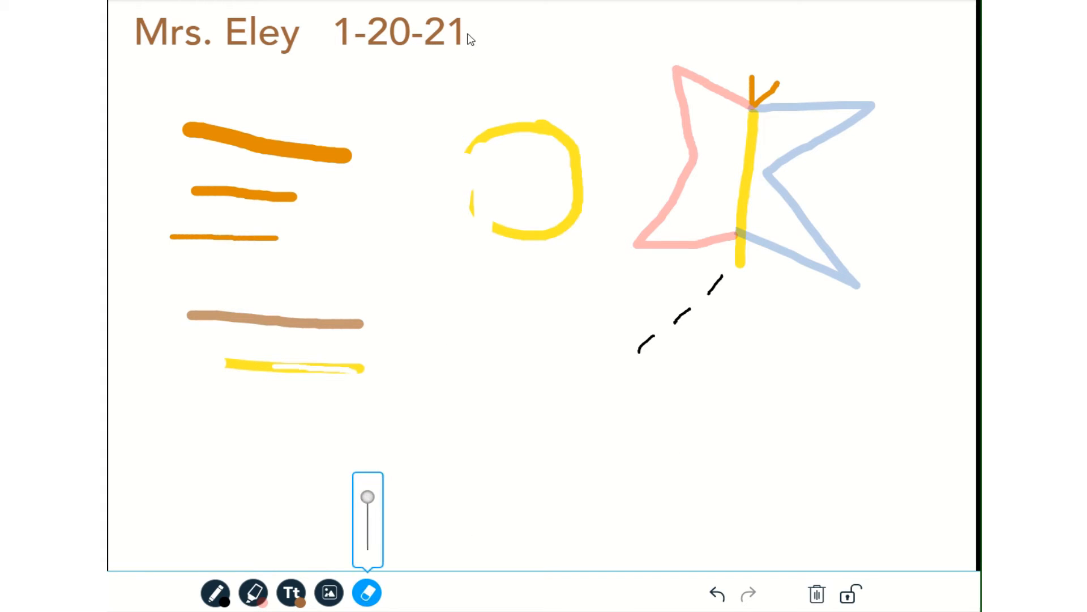
click(501, 2)
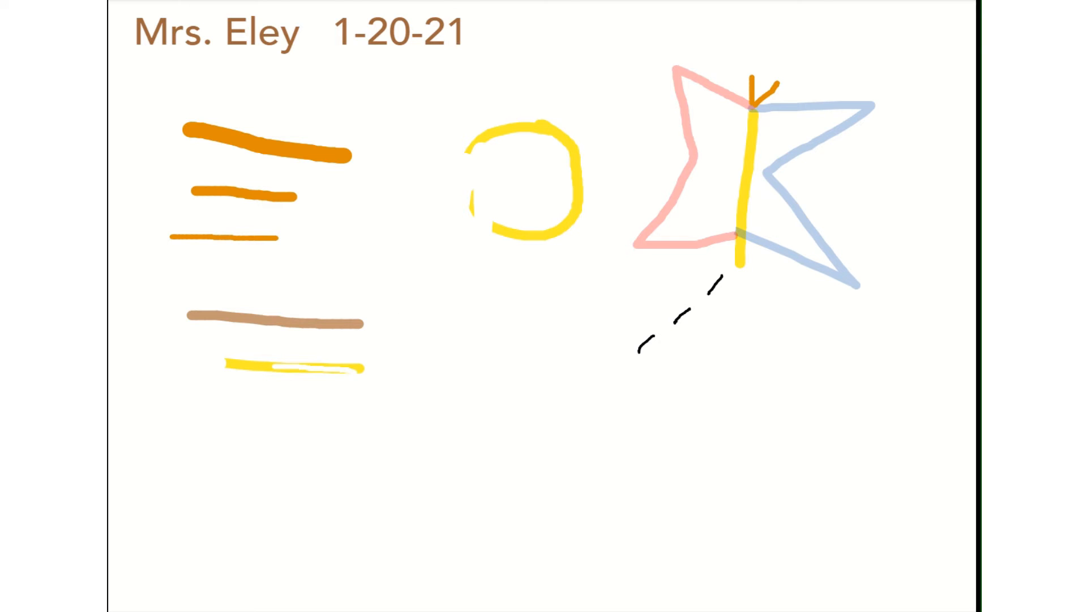
click(367, 593)
mouse_move(356, 604)
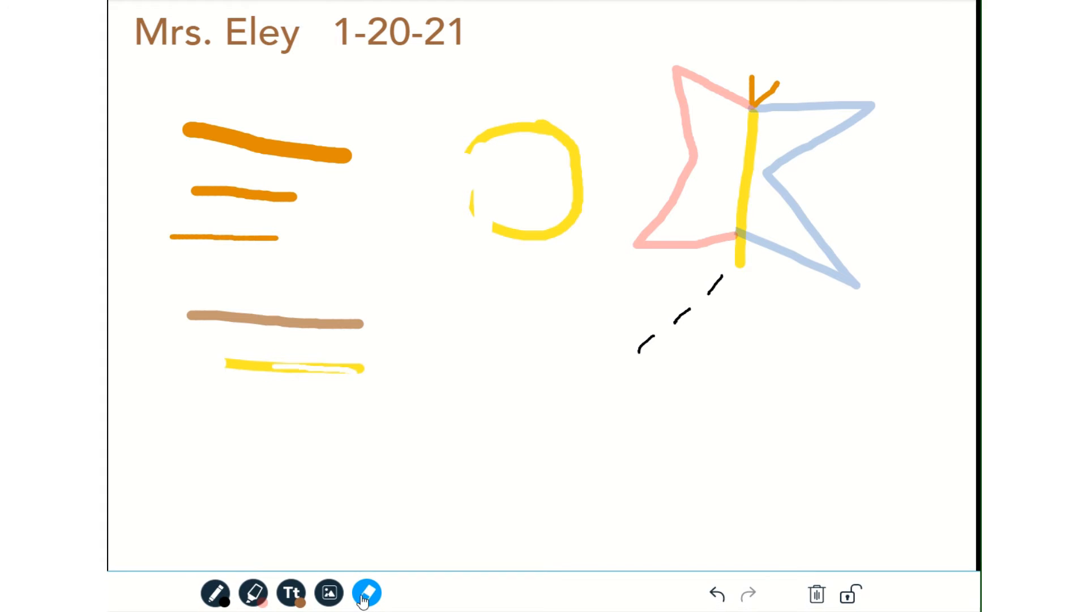
Step: Discard the new empty text box and delete the text box reading "1-20-21"
click(292, 592)
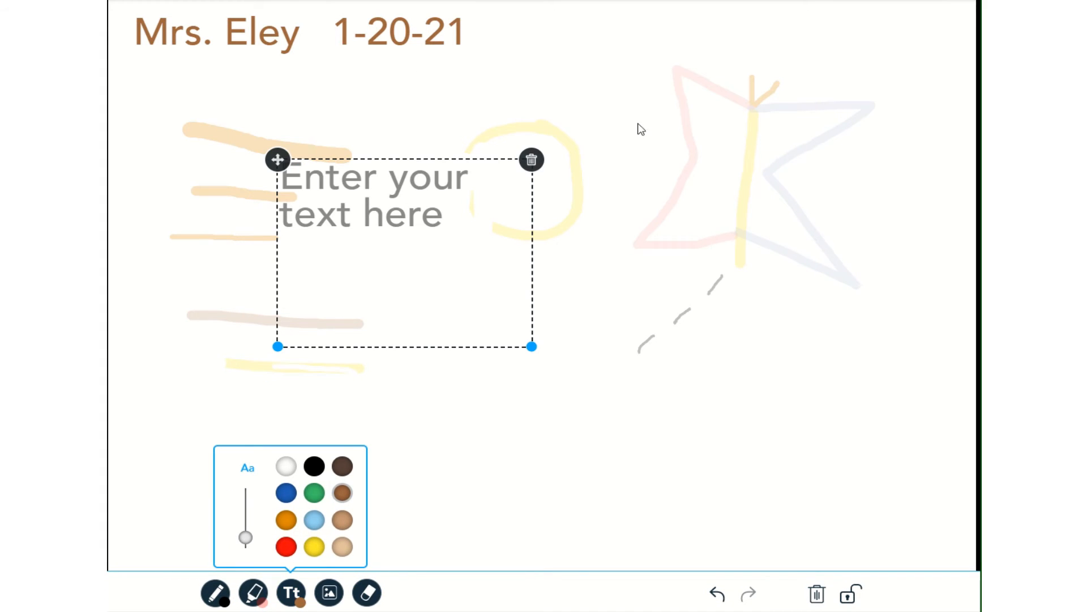
click(535, 164)
click(441, 37)
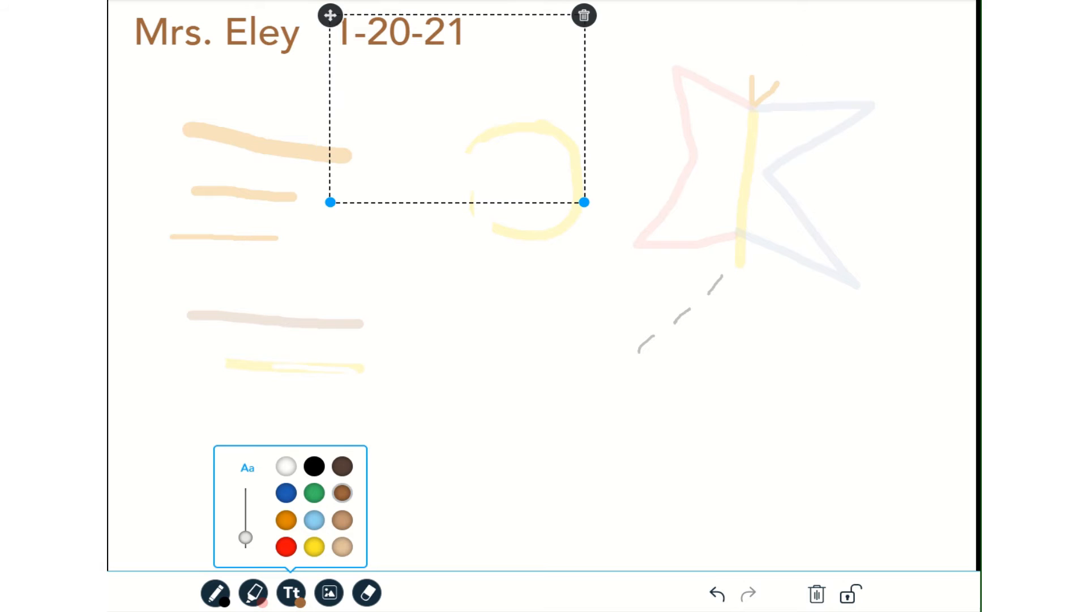
triple_click(412, 27)
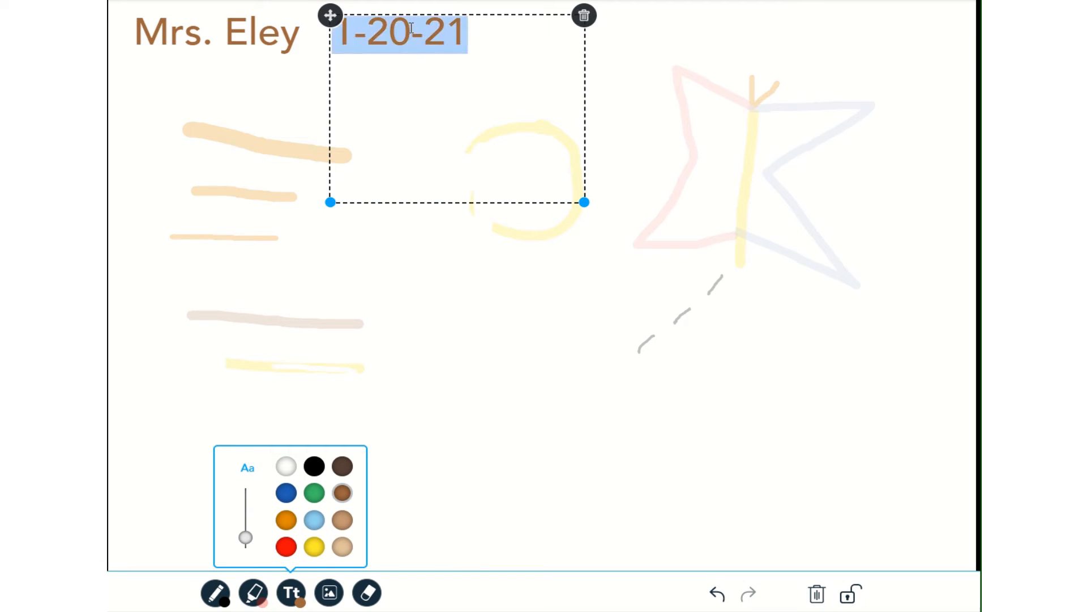
click(584, 17)
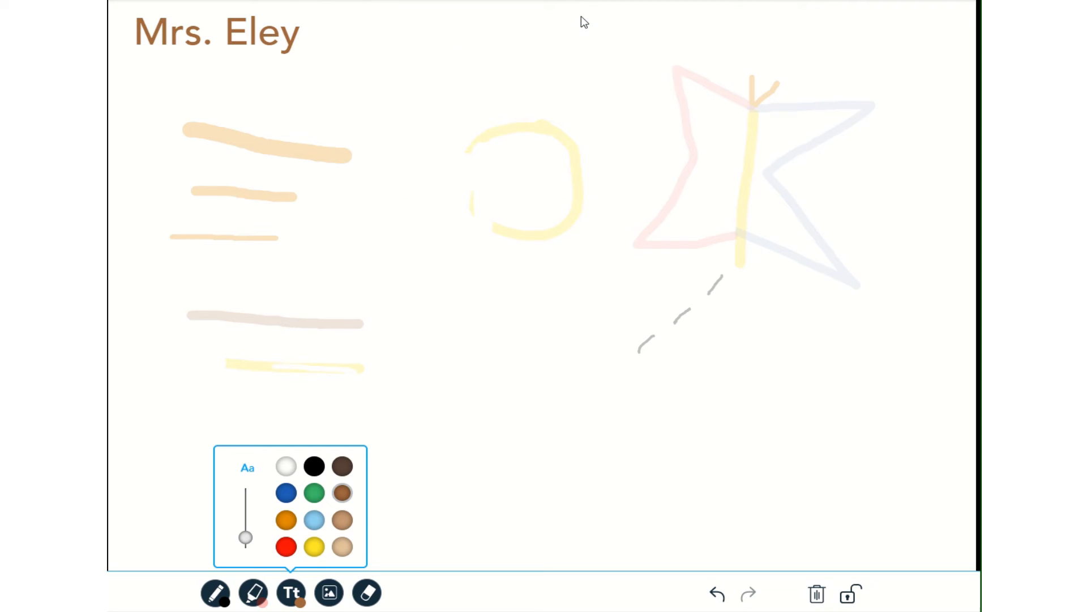
click(198, 26)
click(558, 213)
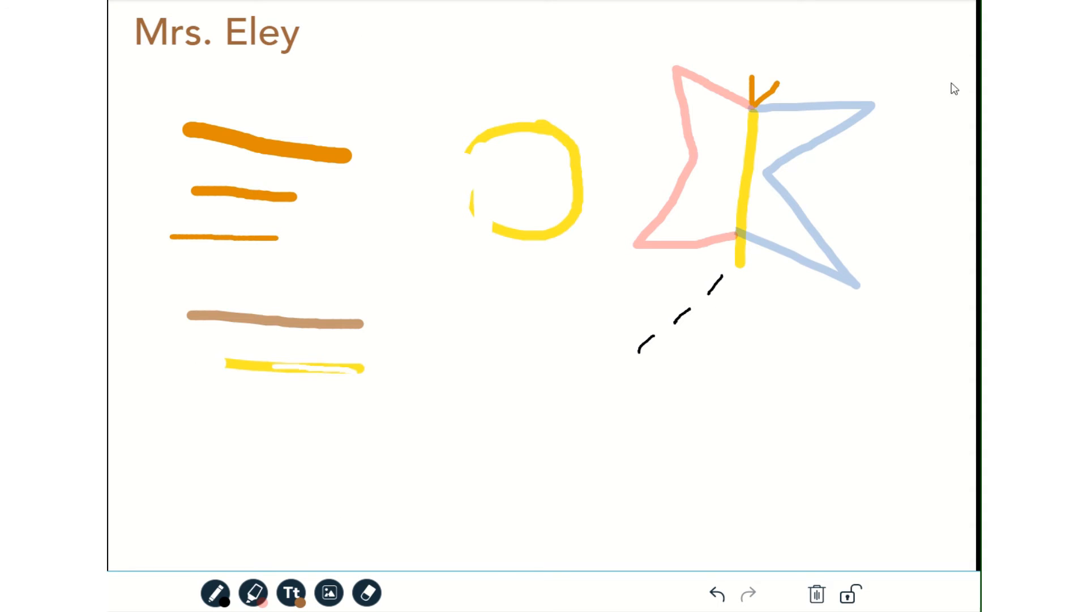
Step: Erase the entire drawing from the canvas
click(817, 595)
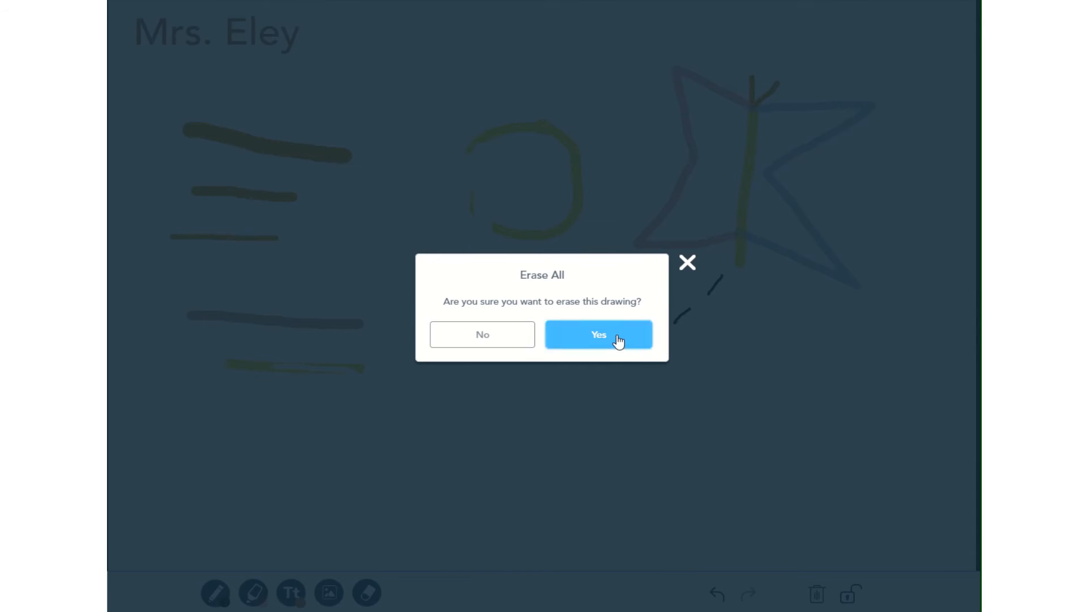
click(617, 339)
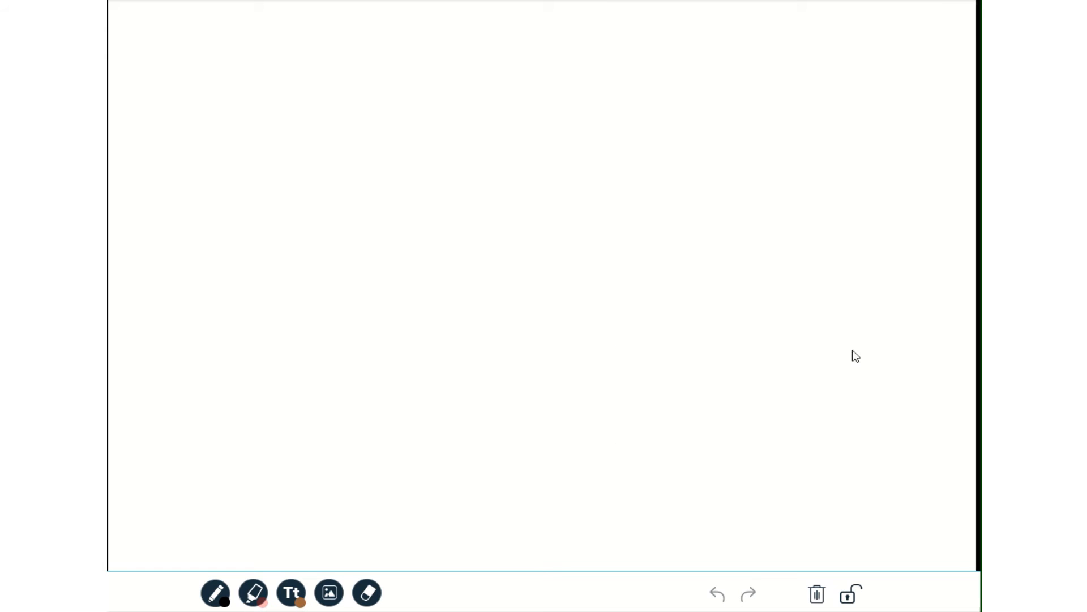
Step: Search for "pizza" in the image upload dialog and insert the whole pepperoni pizza image with a white background
click(330, 592)
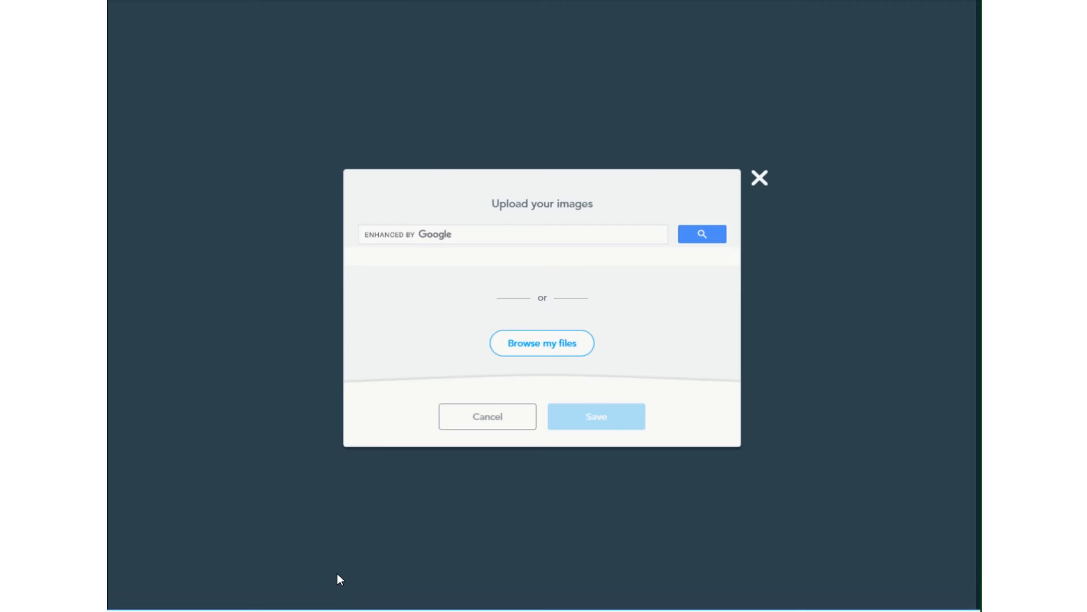
click(508, 239)
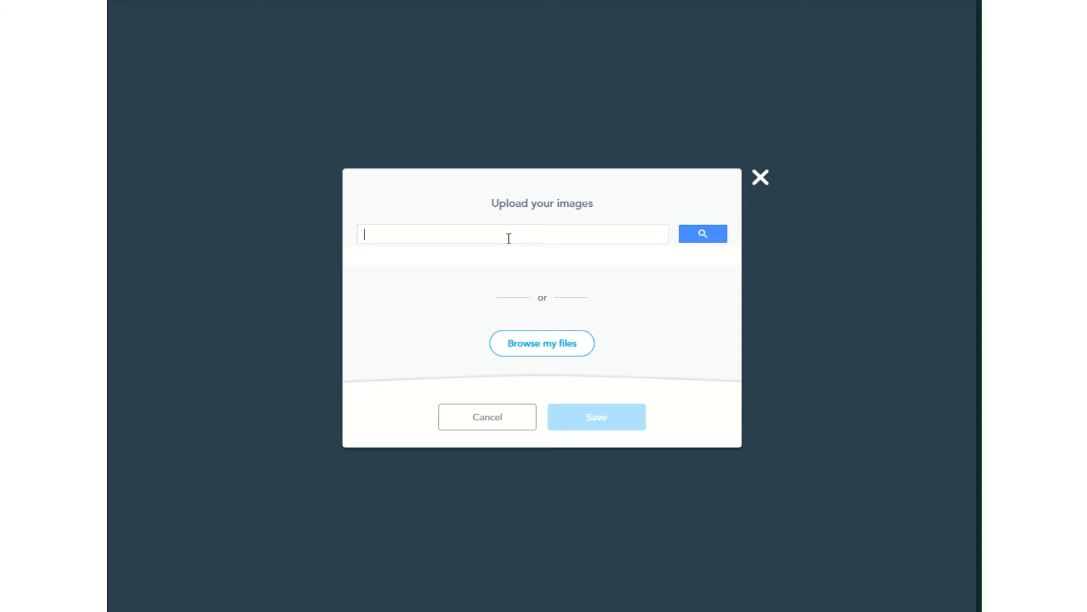
text(pizza)
key(Return)
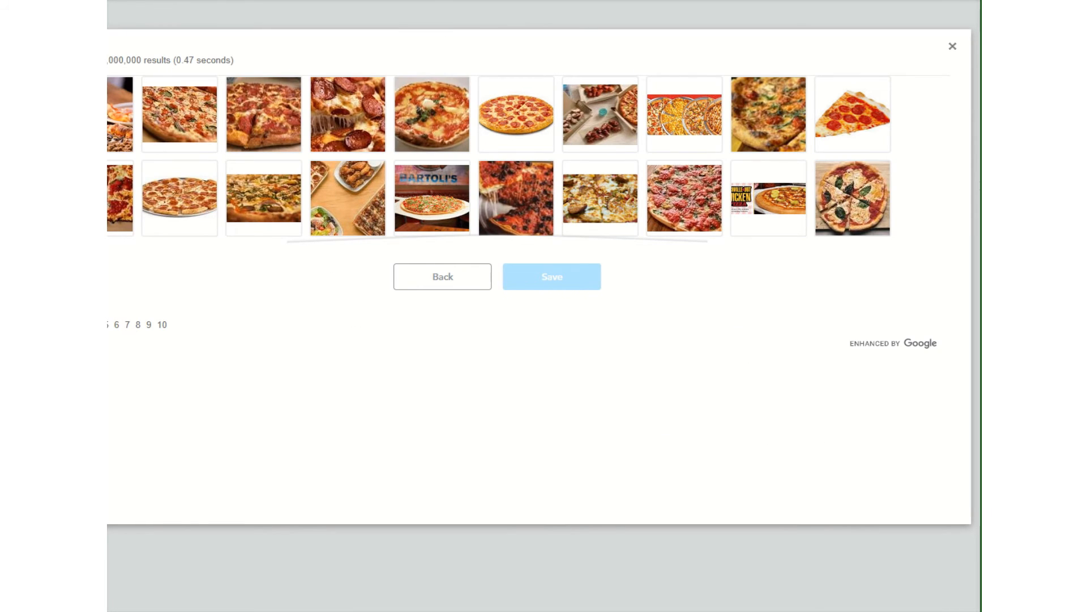
click(516, 113)
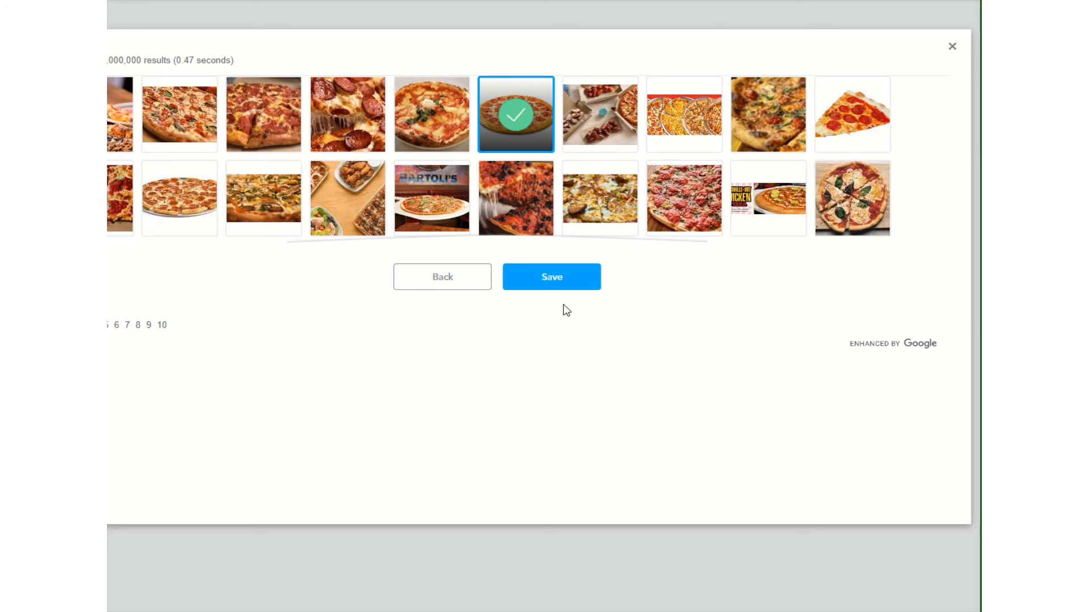
click(567, 276)
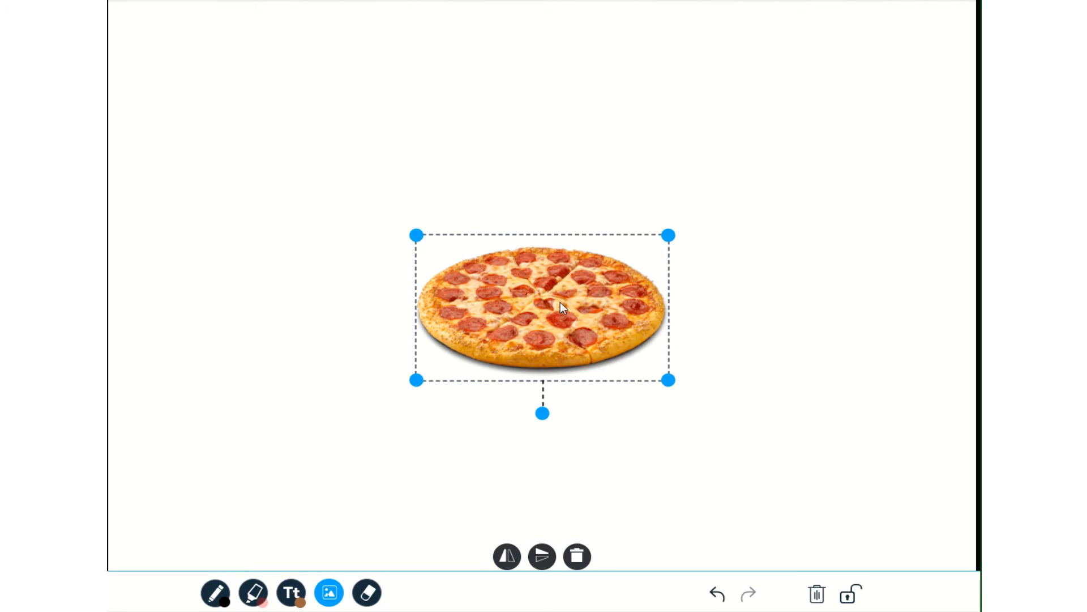
Step: Enlarge the pizza image and tilt it clockwise, keeping it near the centre of the canvas
drag(558, 302, 504, 258)
drag(613, 334, 718, 439)
drag(592, 485, 535, 520)
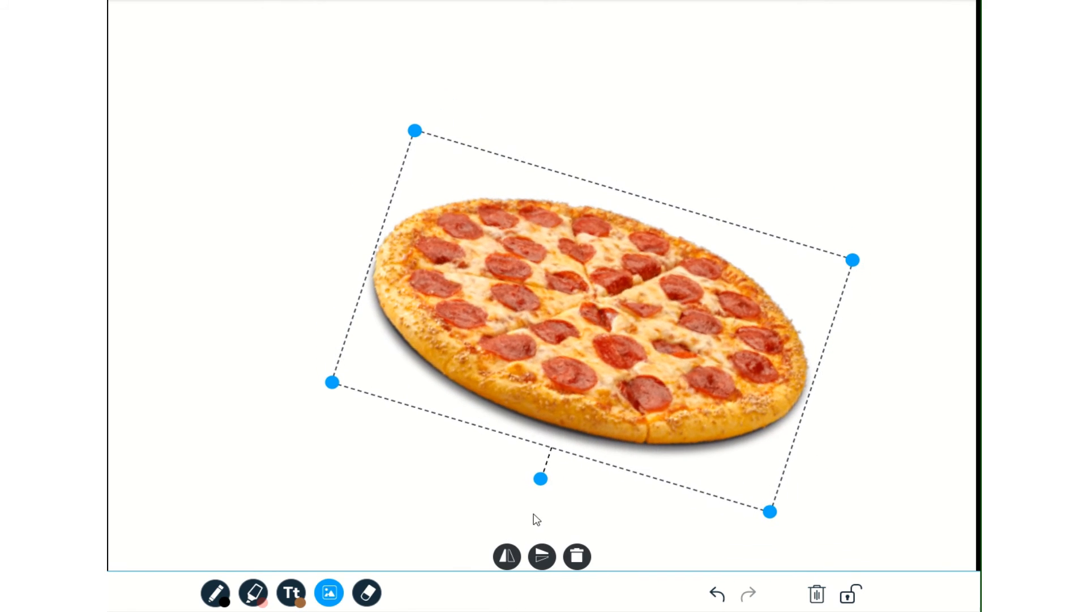
drag(658, 342, 567, 341)
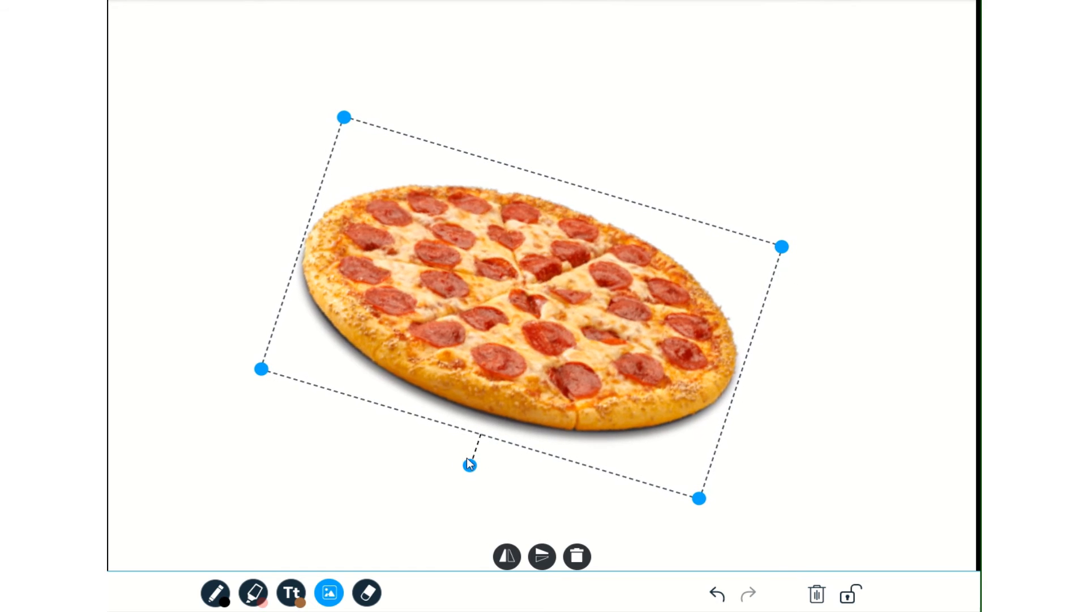
drag(468, 461, 427, 444)
drag(546, 491, 465, 484)
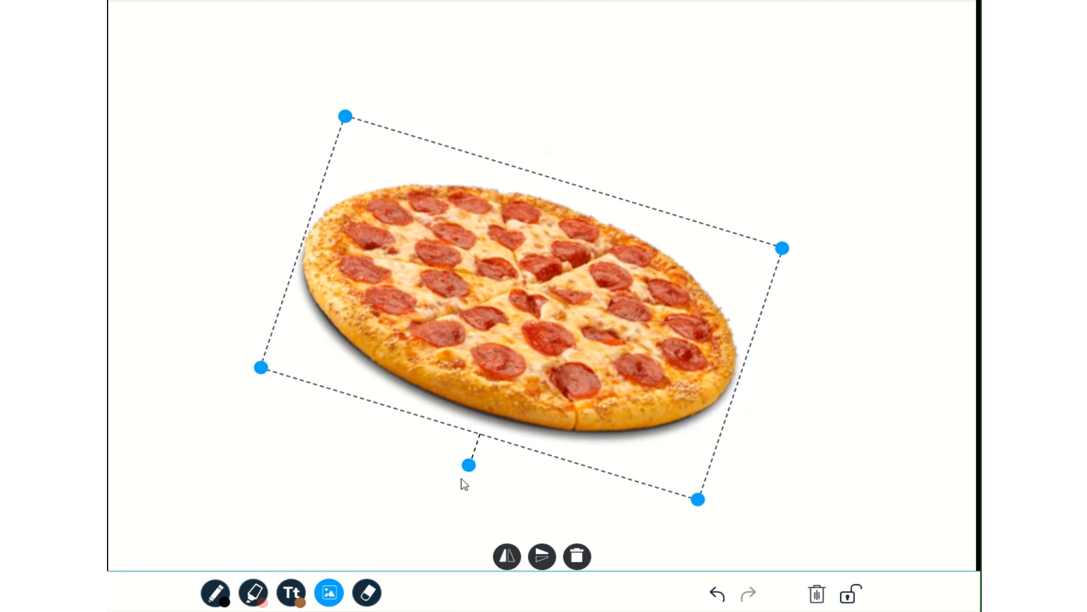
drag(507, 348, 528, 347)
Step: Add a brown text box above the pizza reading "PEP PIZZA"
click(291, 593)
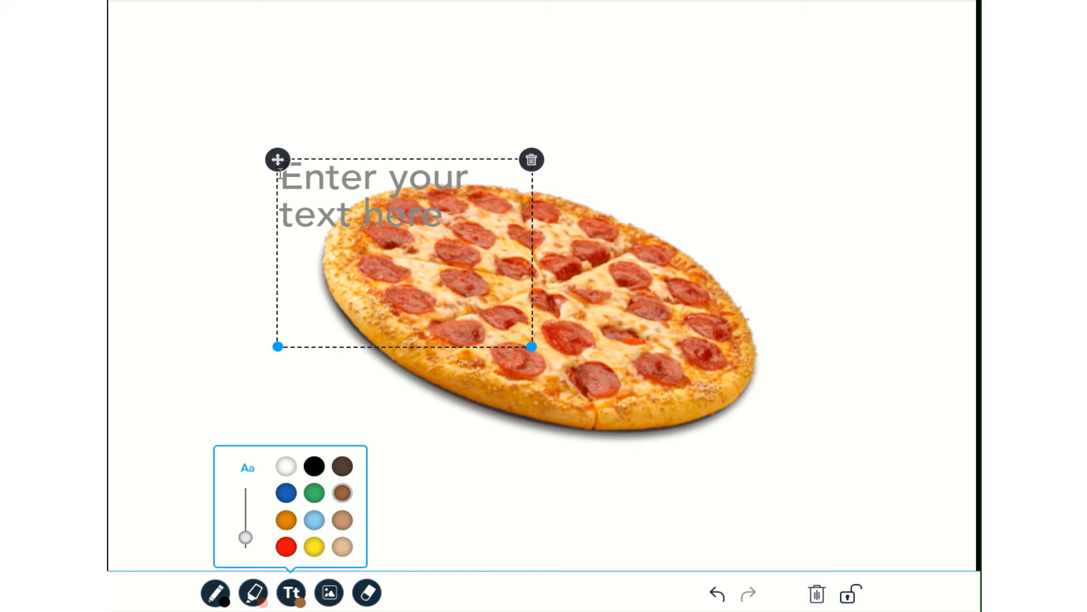
drag(278, 161, 370, 22)
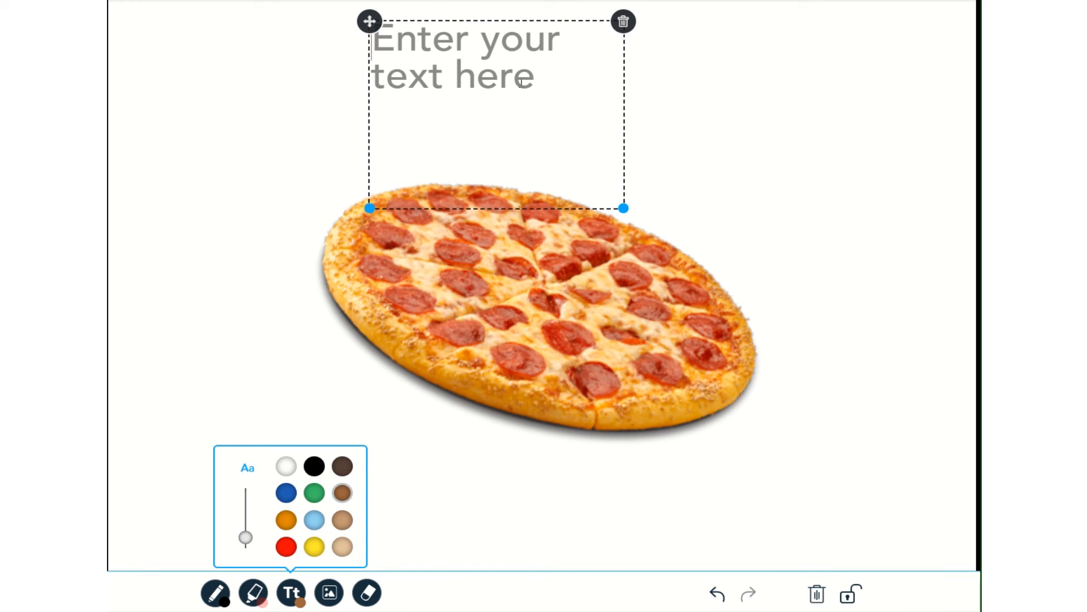
text(PE)
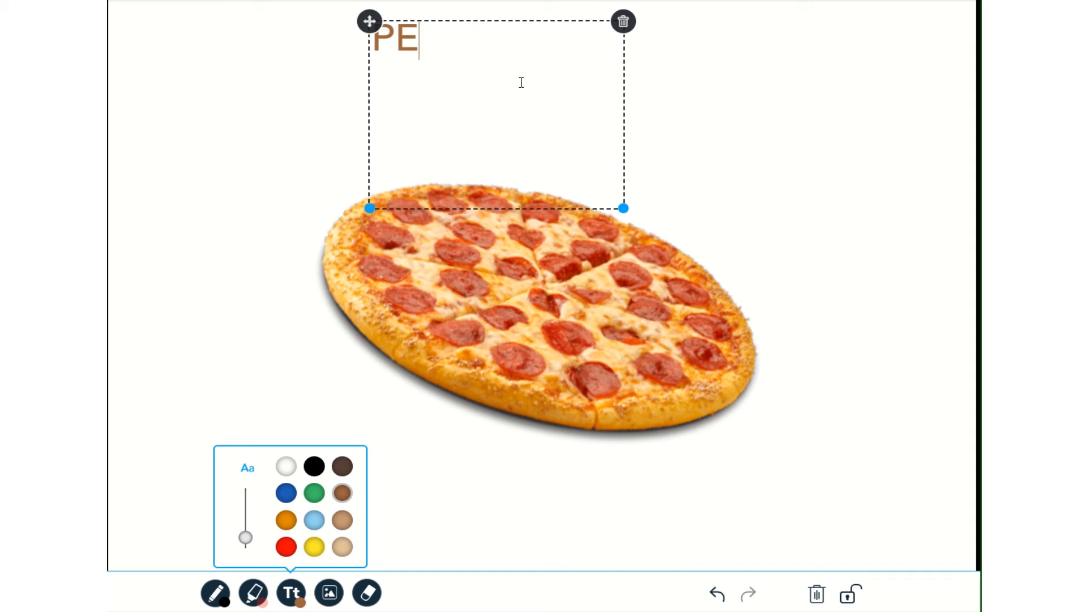
text(P PIZZA)
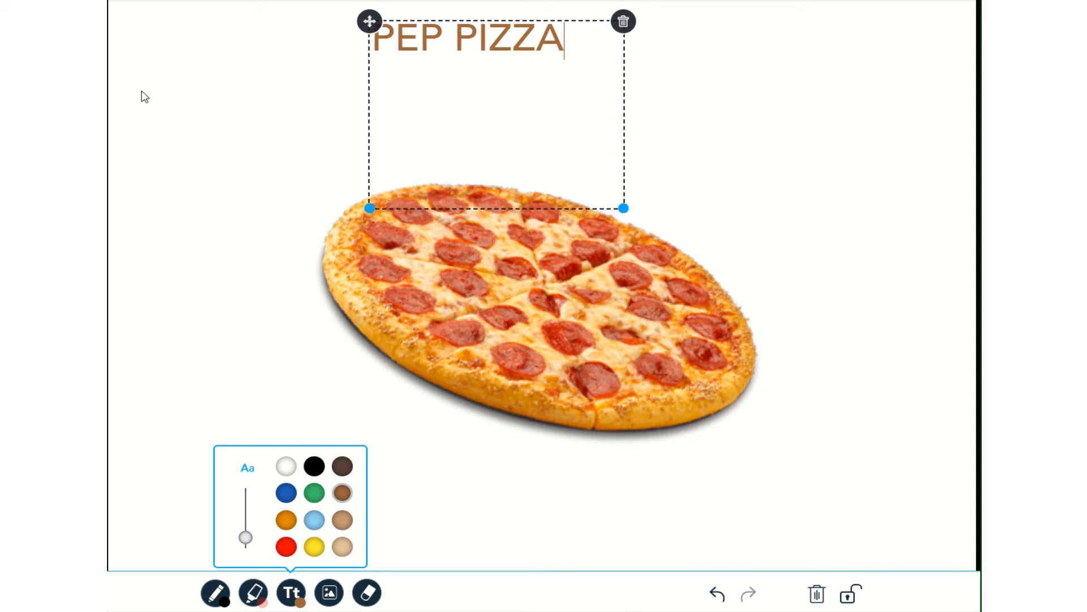
Step: Enlarge the "PEP PIZZA" text so it fits on one line in a widened box, centred above the pizza
drag(369, 22, 441, 20)
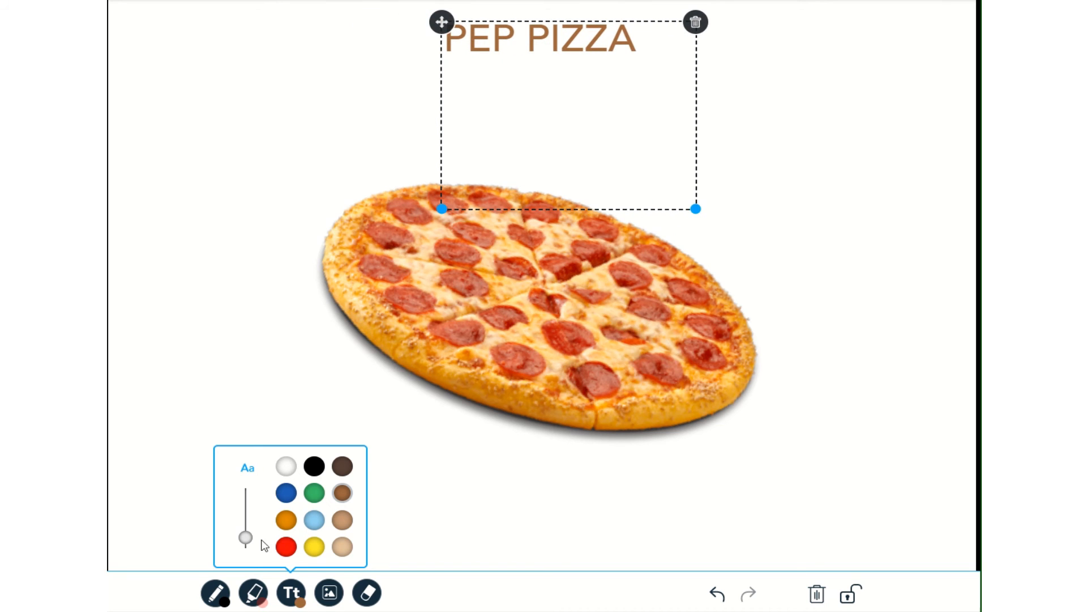
drag(245, 537, 245, 507)
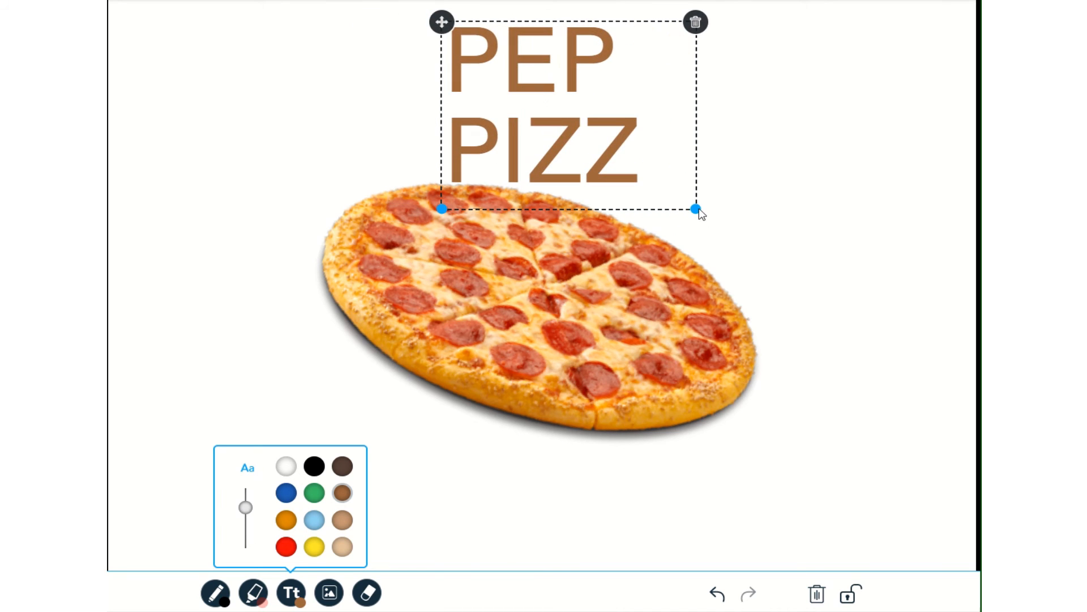
drag(699, 209, 951, 352)
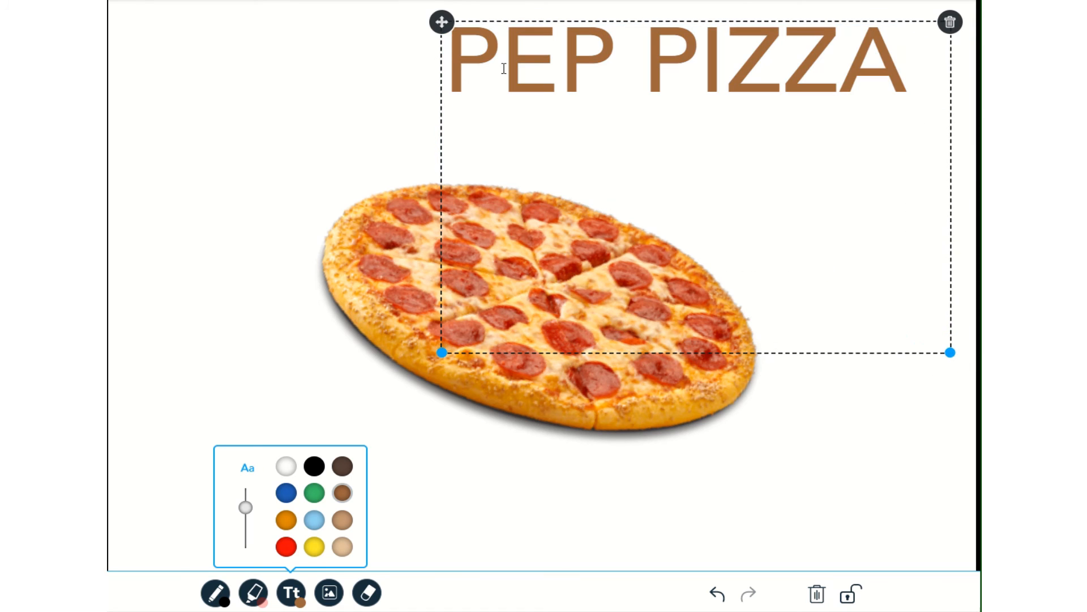
drag(443, 23, 317, 10)
click(709, 509)
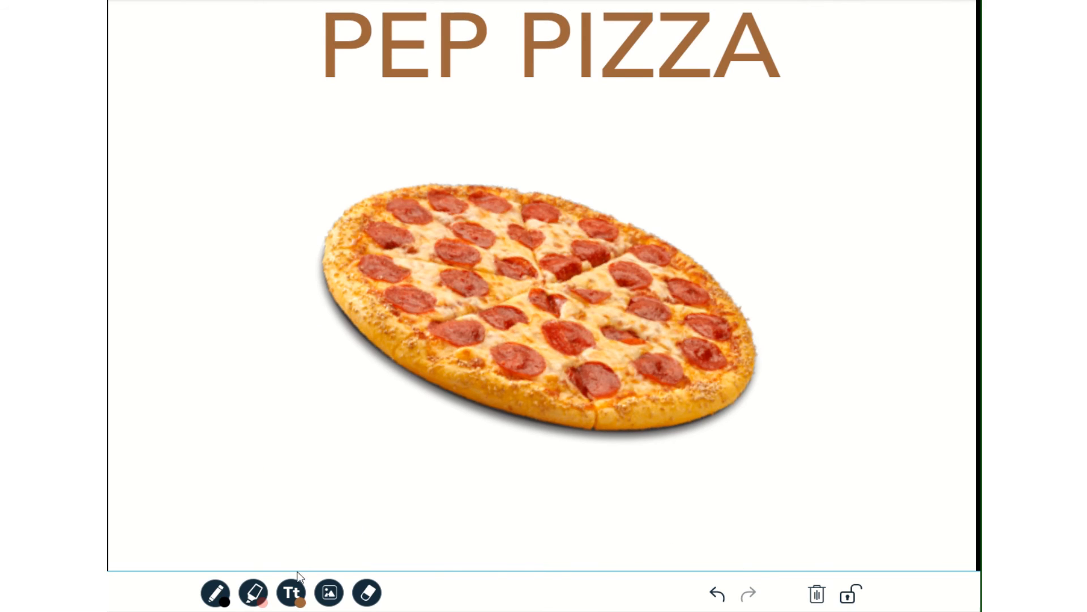
Step: Draw a light orange highlighter loop around the pizza
click(266, 595)
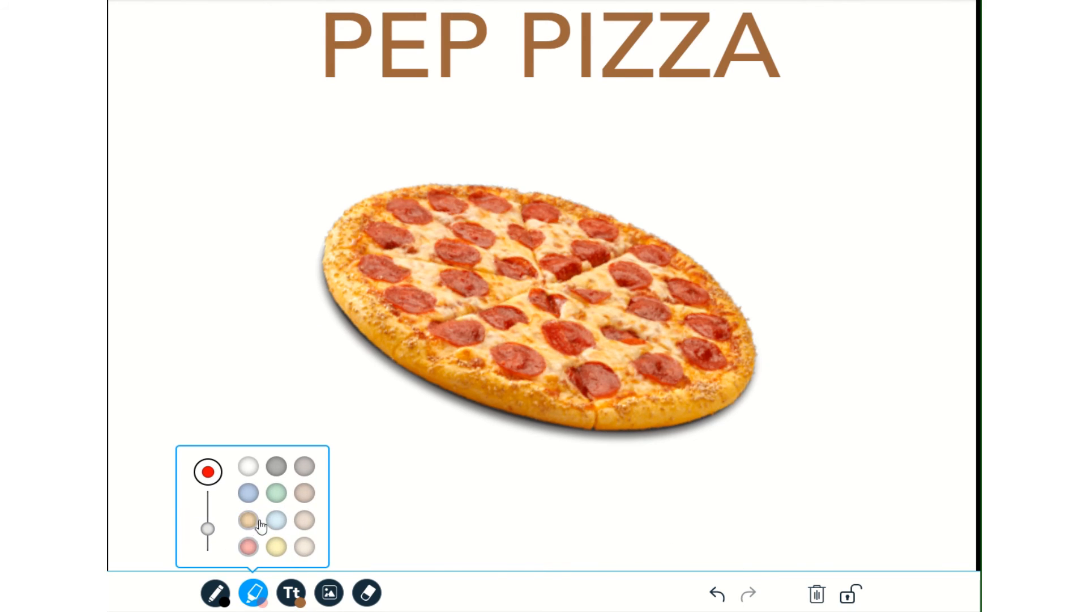
click(248, 520)
mouse_move(822, 231)
mouse_down()
mouse_move(646, 158)
mouse_move(291, 177)
mouse_move(284, 456)
mouse_move(814, 577)
mouse_move(901, 330)
mouse_move(813, 196)
mouse_up()
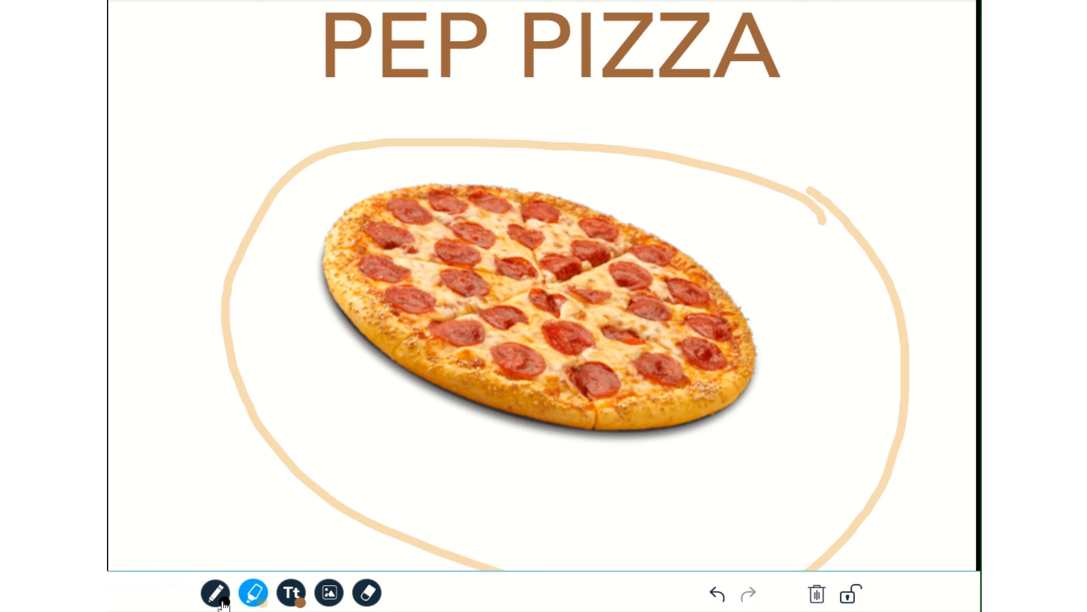
Step: Activate the Pen tool and show its colour and size options
click(216, 591)
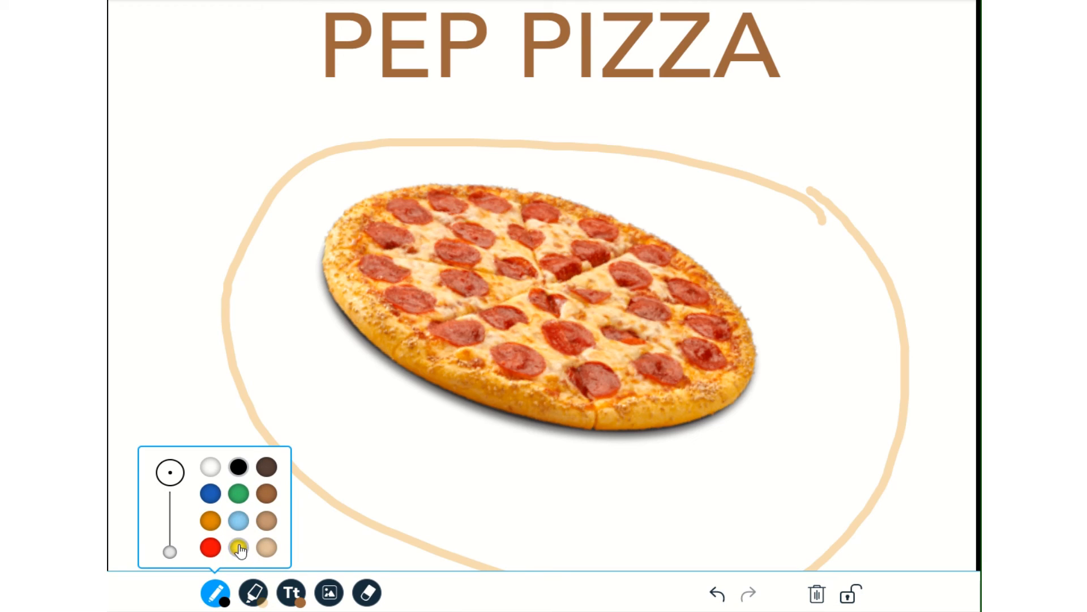